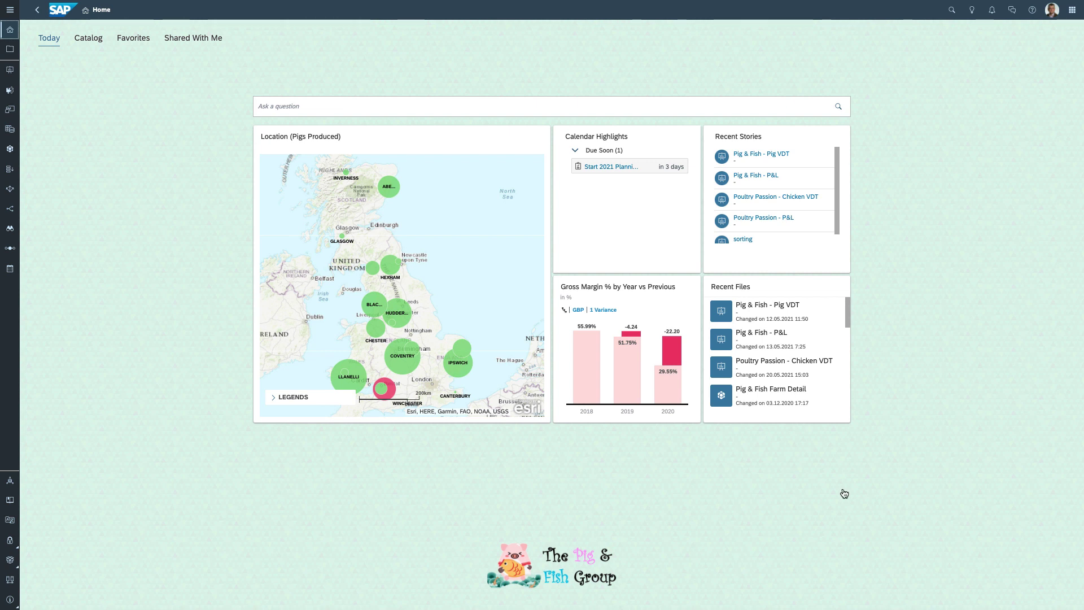
# - Open the Pig & Fish - P&L story from the Gross Margin % by Year vs Previous tile
pyautogui.moveTo(668, 266)
pyautogui.moveTo(797, 196)
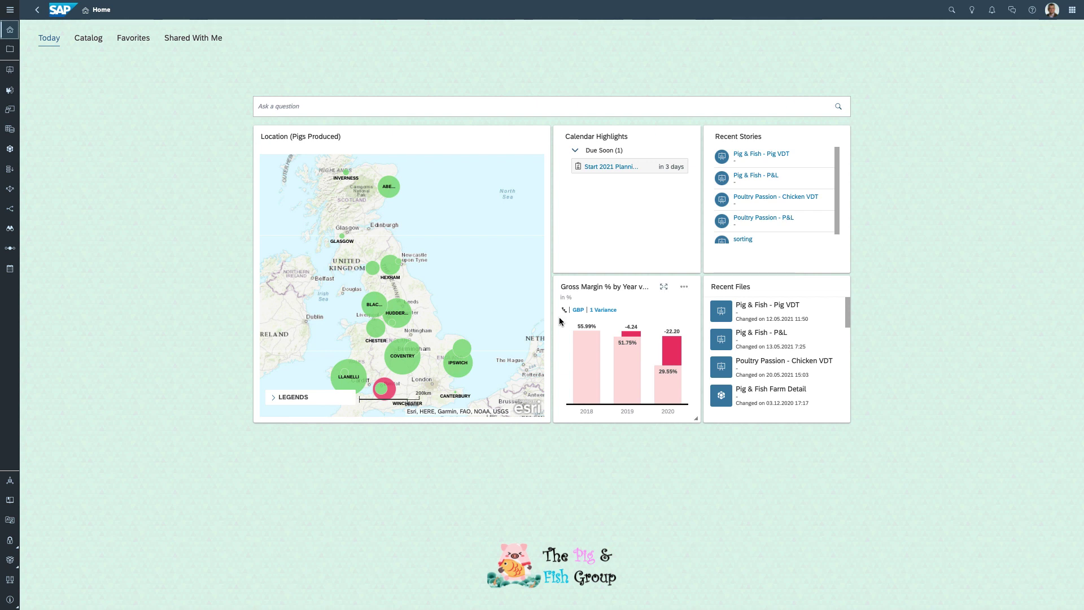
pyautogui.moveTo(668, 386)
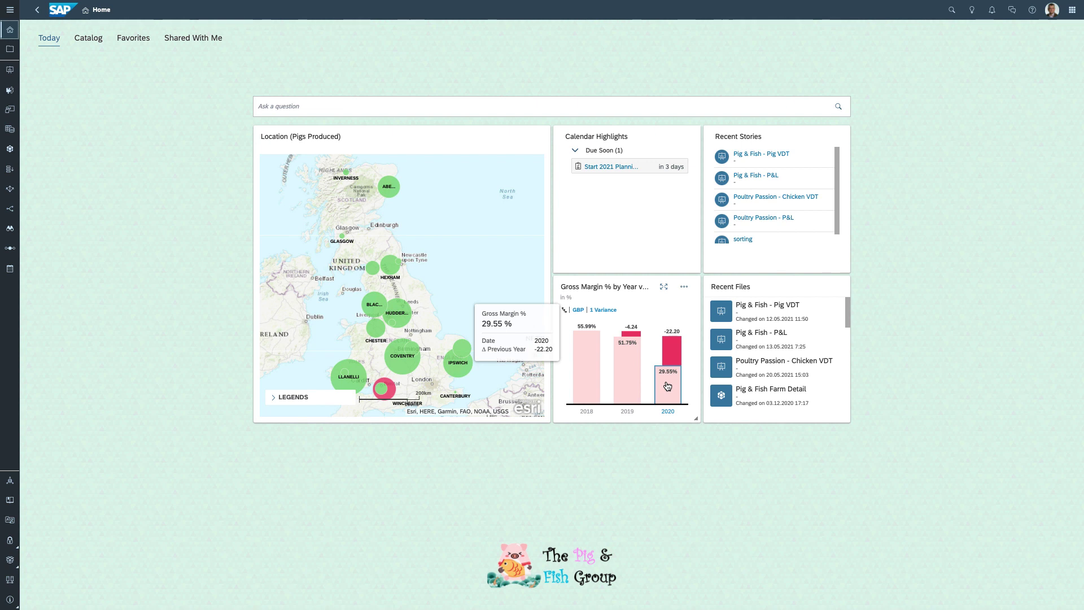
pyautogui.click(685, 289)
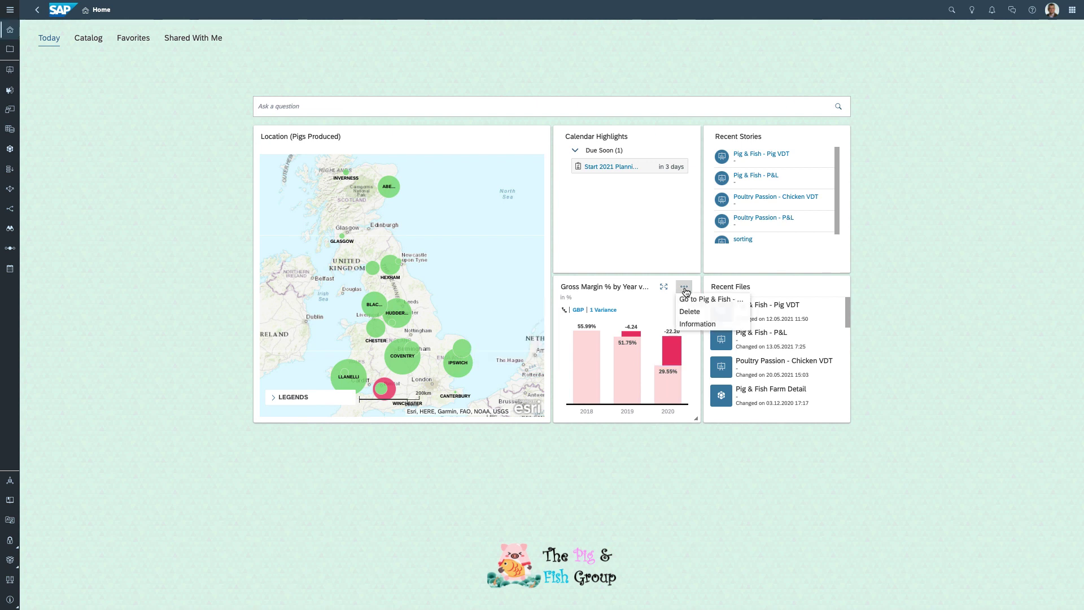
pyautogui.click(704, 298)
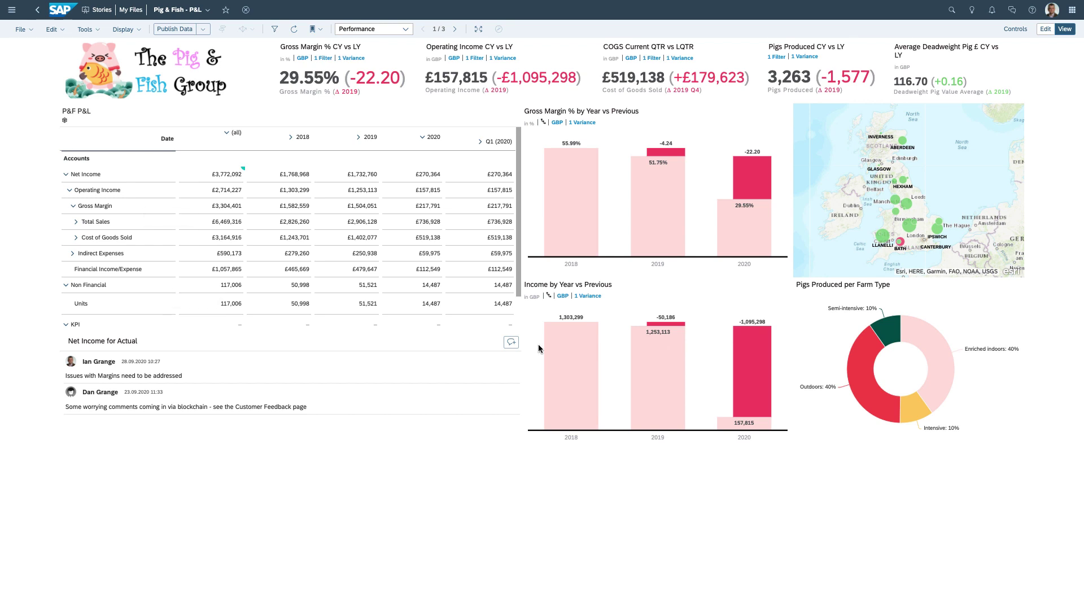
# - Collapse Gross Margin in the P&L table to inspect the Gross Margin % KPI threshold, expand it again and read the comments
pyautogui.click(73, 206)
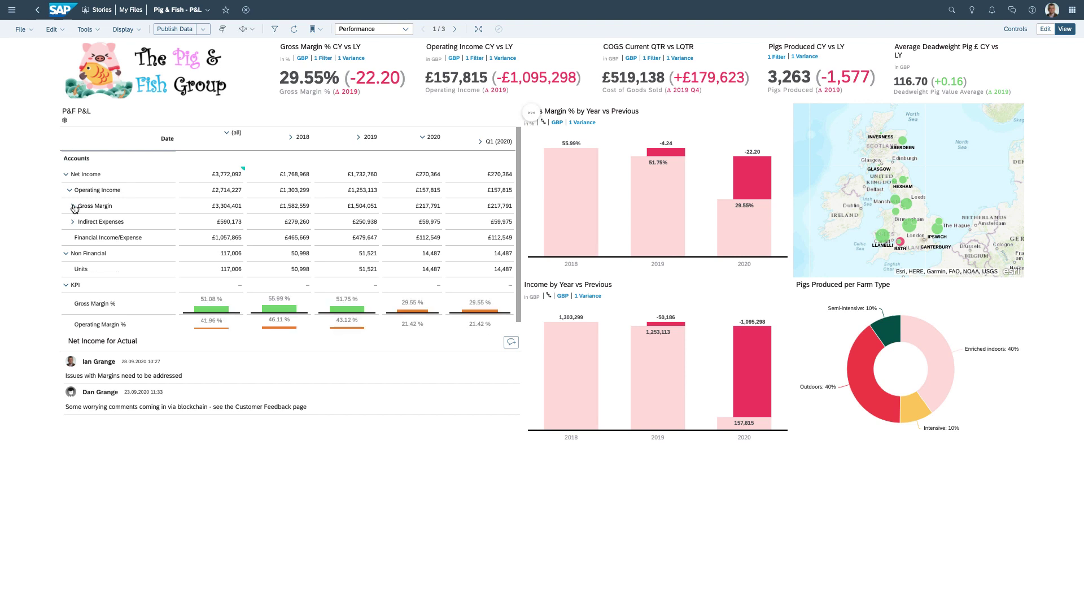
pyautogui.click(73, 207)
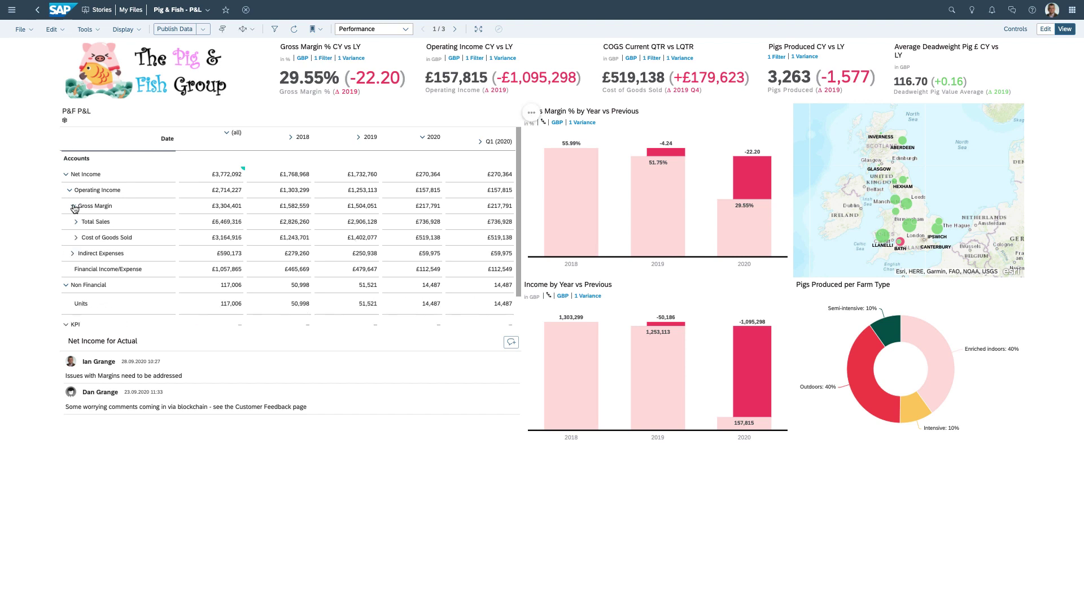
pyautogui.click(73, 207)
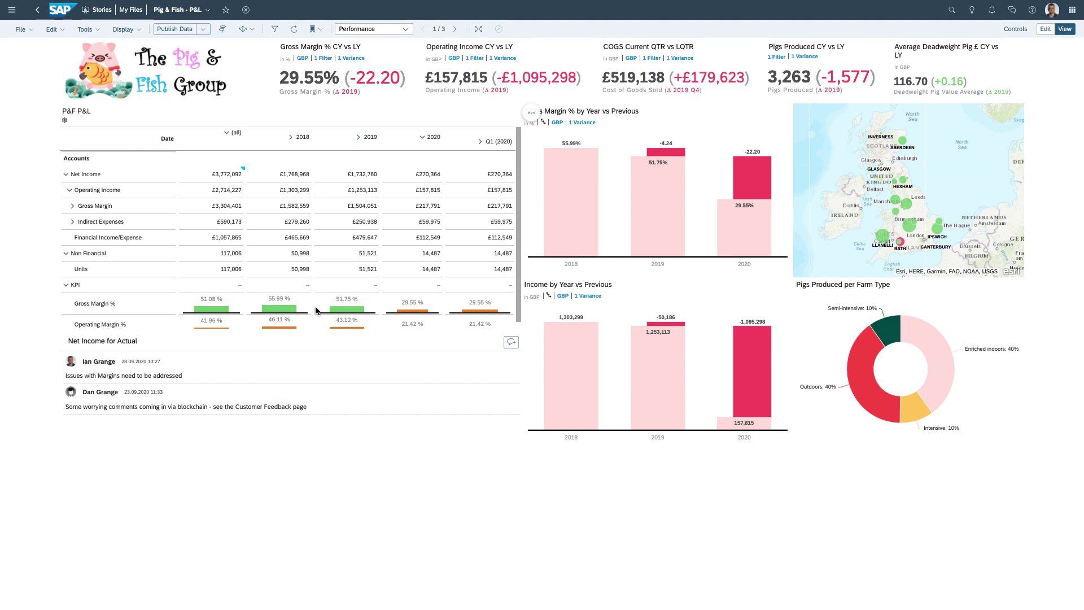
pyautogui.moveTo(472, 314)
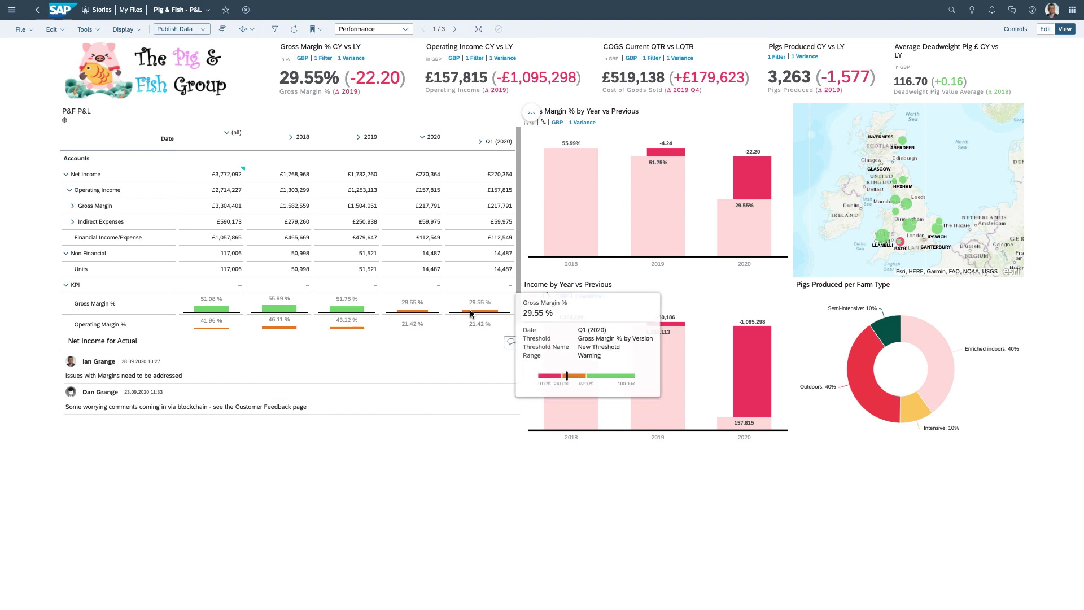
pyautogui.click(74, 207)
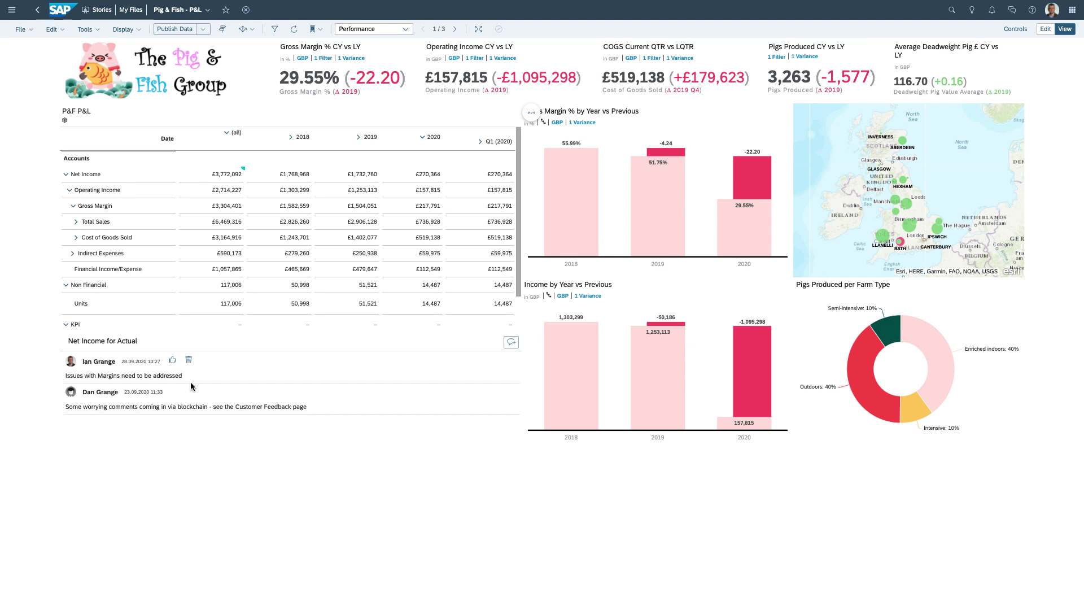
pyautogui.moveTo(194, 390)
# - Switch to the story's Customer Feedback page and examine the average ratings by star and per quarter
pyautogui.click(405, 31)
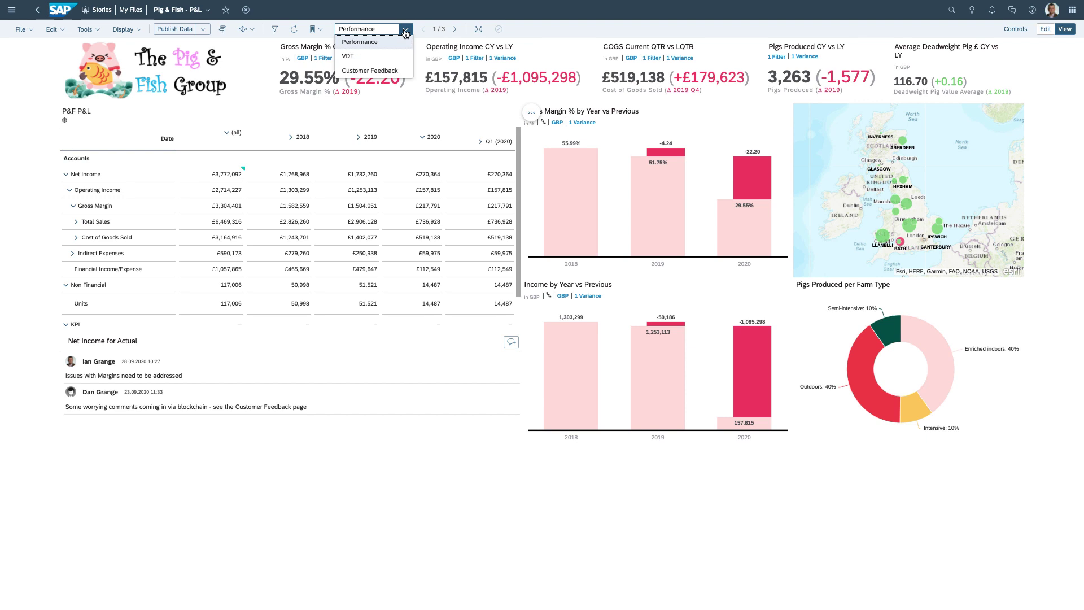
pyautogui.click(393, 71)
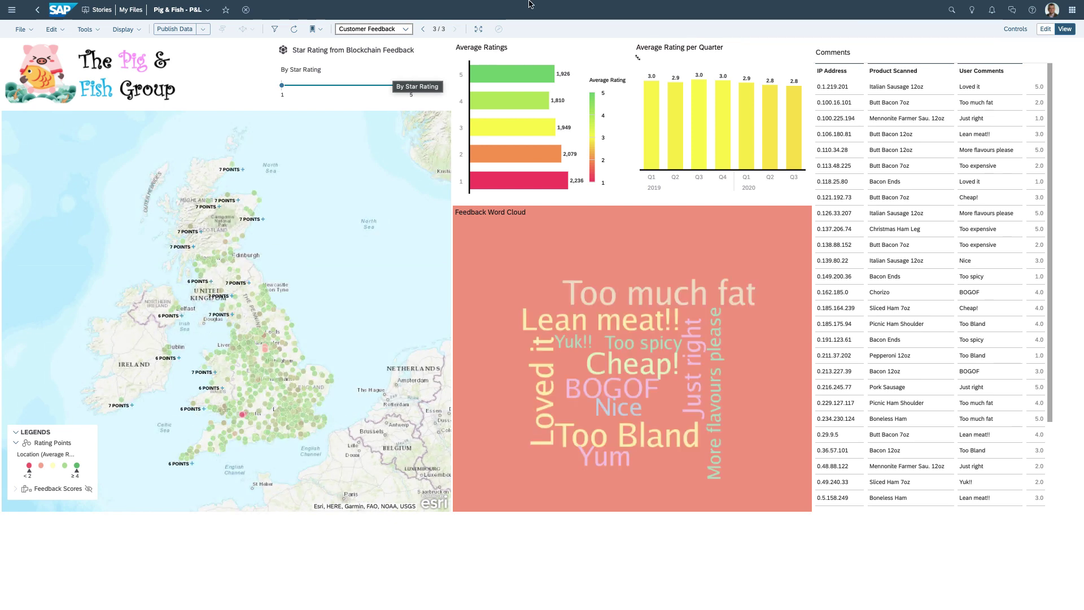
pyautogui.moveTo(534, 118)
pyautogui.moveTo(536, 187)
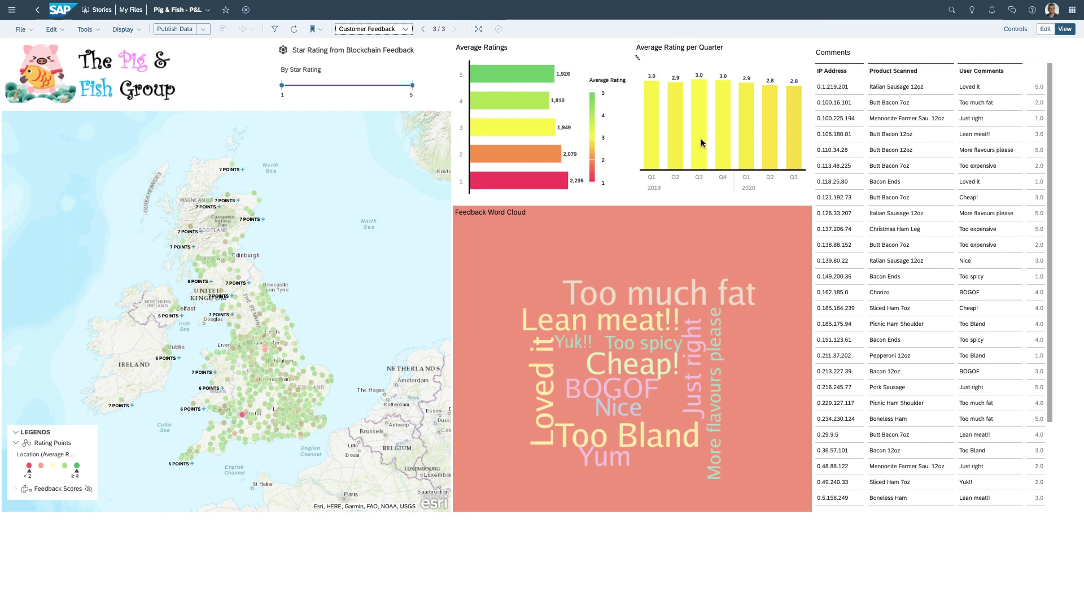
pyautogui.moveTo(744, 142)
pyautogui.moveTo(797, 143)
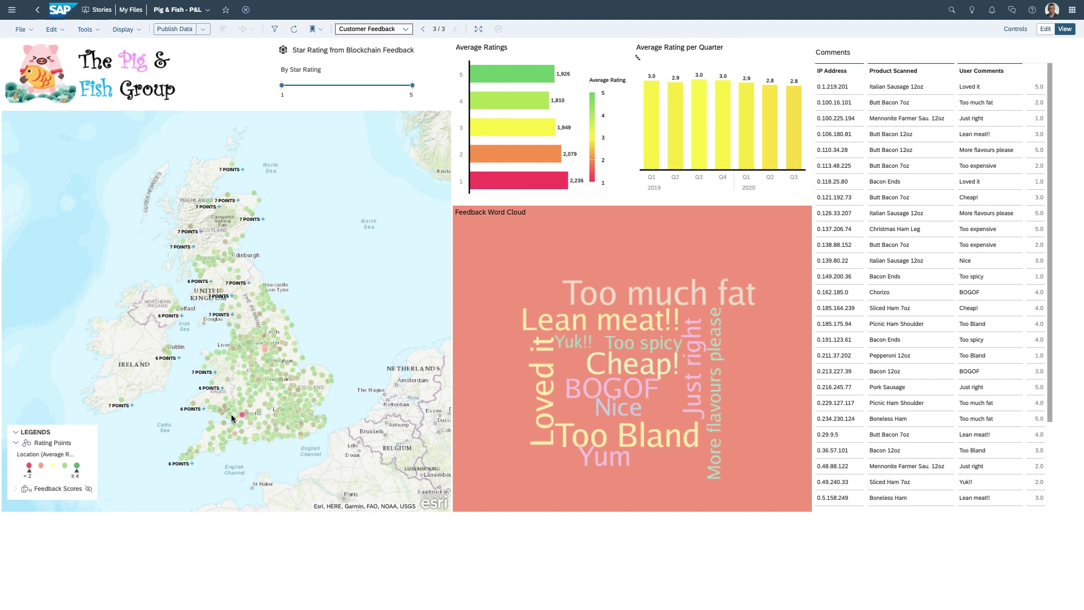
# - Lasso the cluster of low-rated points around Bristol on the map and filter the data to that selection
pyautogui.click(231, 414)
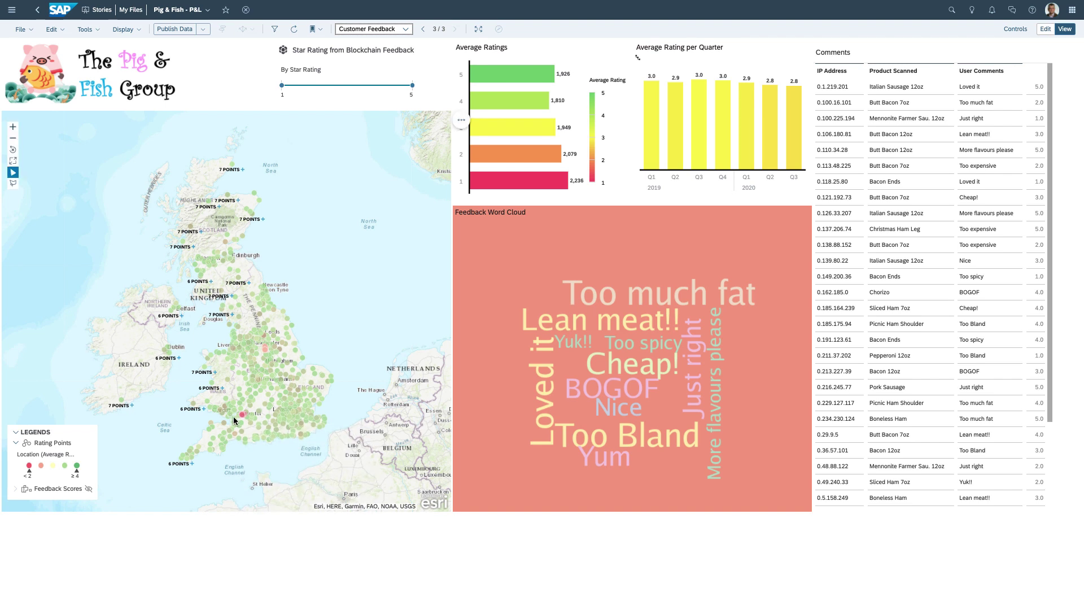
pyautogui.scroll(10, 234, 417)
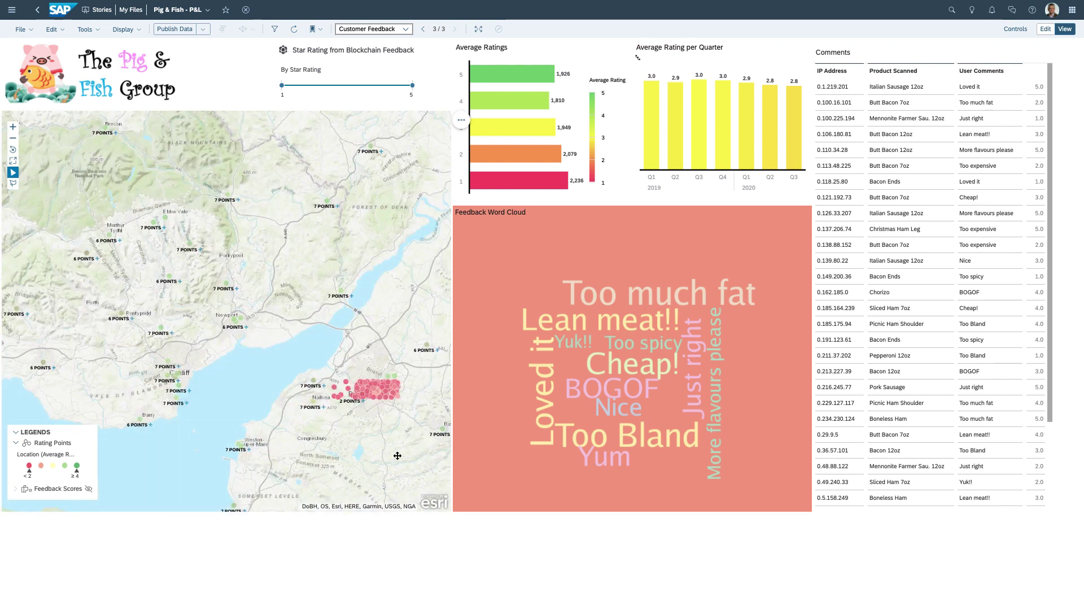
pyautogui.moveTo(397, 455); pyautogui.dragTo(281, 429)
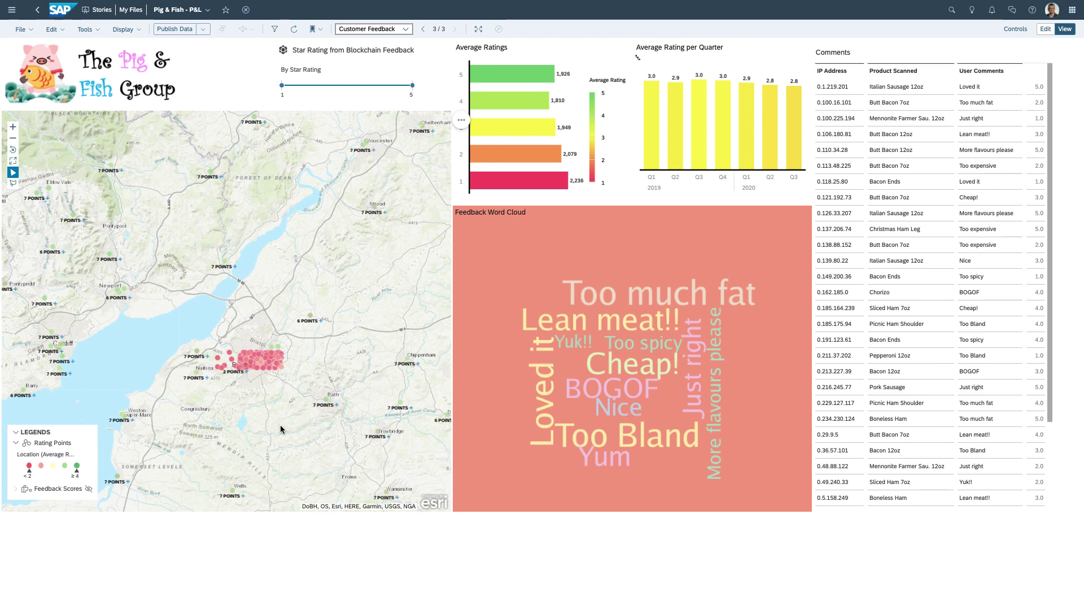
pyautogui.click(13, 183)
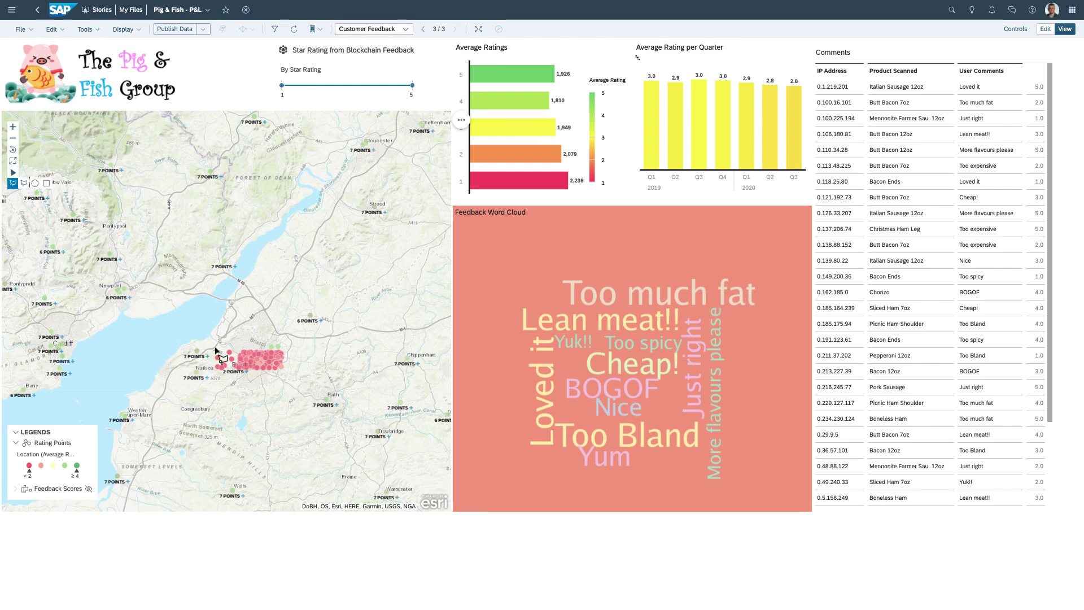
pyautogui.moveTo(252, 338)
pyautogui.mouseDown()
pyautogui.moveTo(202, 377)
pyautogui.moveTo(270, 398)
pyautogui.moveTo(302, 353)
pyautogui.moveTo(283, 343)
pyautogui.mouseUp()
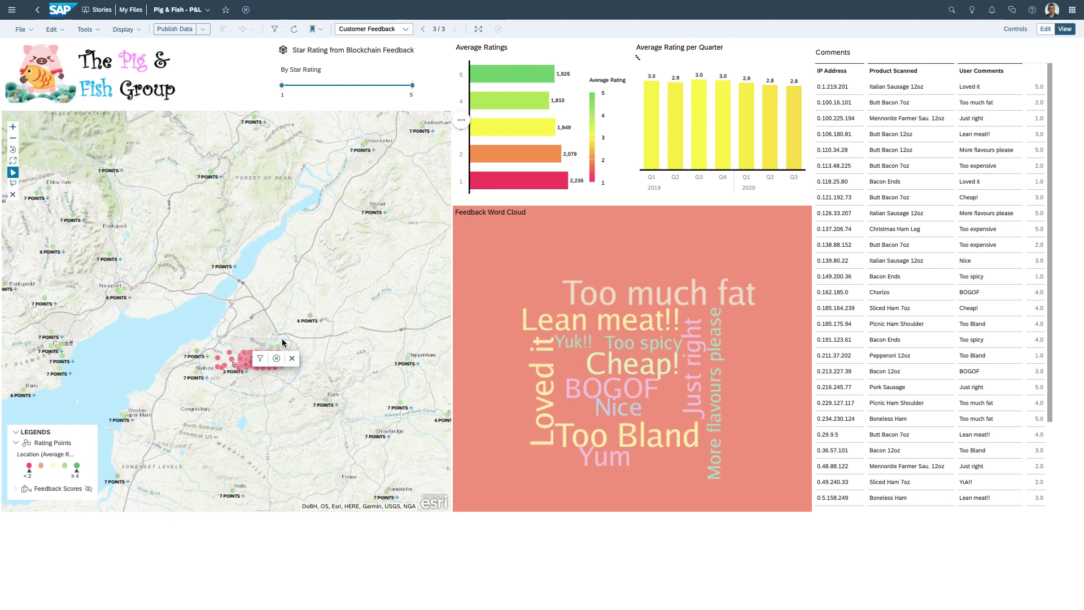
pyautogui.click(260, 358)
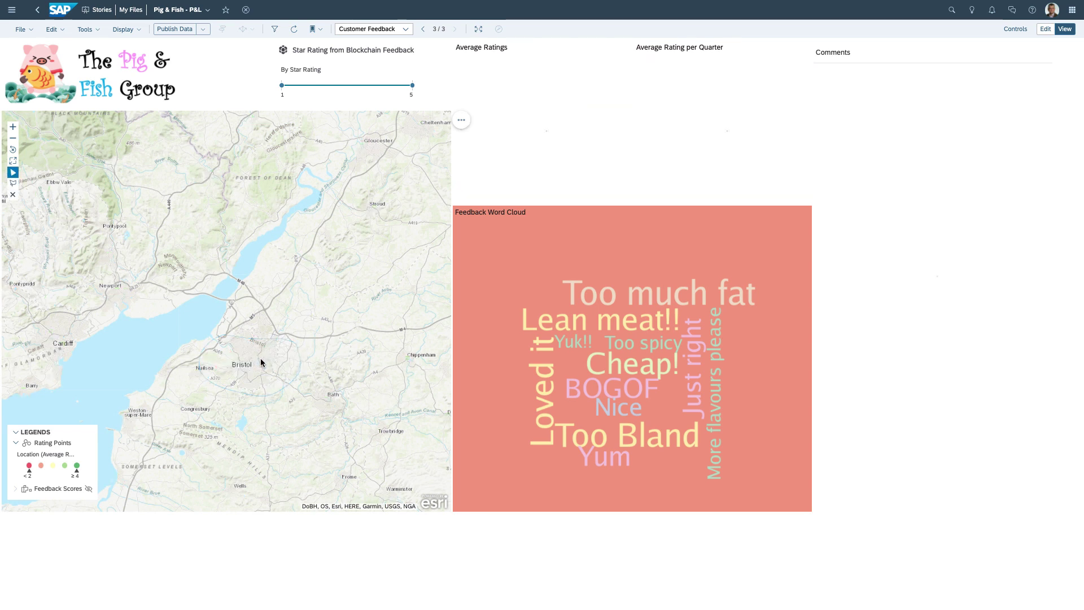
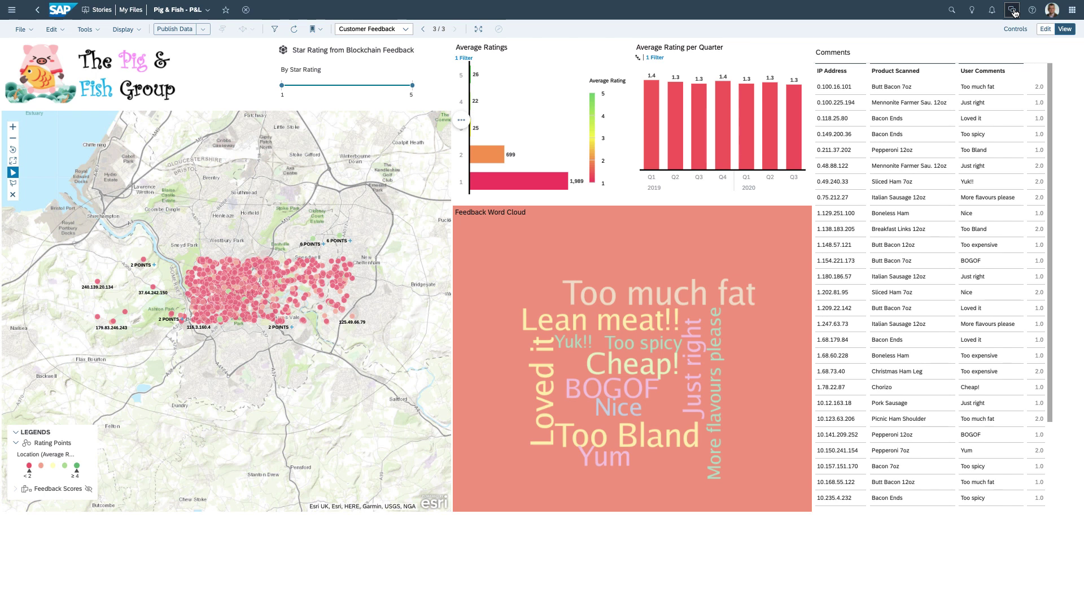
# - Start a new discussion and invite a colleague, searching the user list by first name
pyautogui.click(1013, 10)
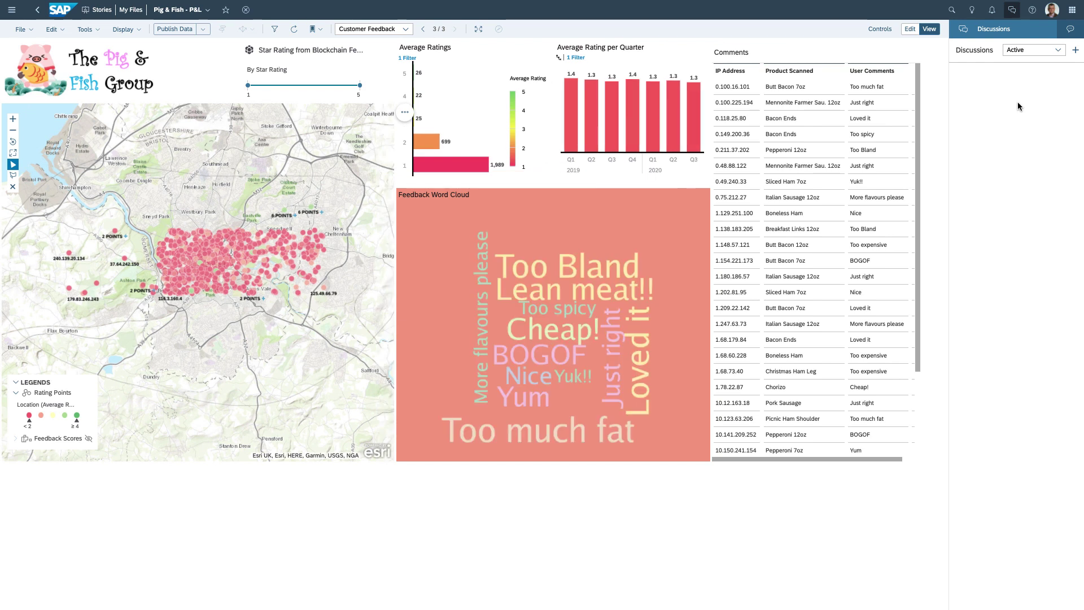
pyautogui.click(1075, 52)
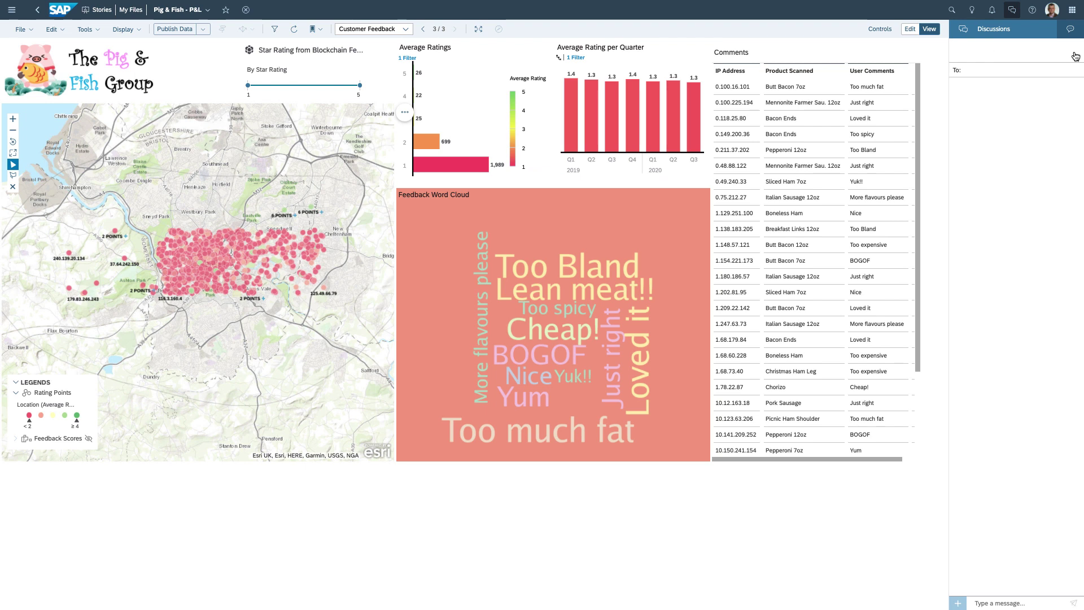
pyautogui.click(1004, 76)
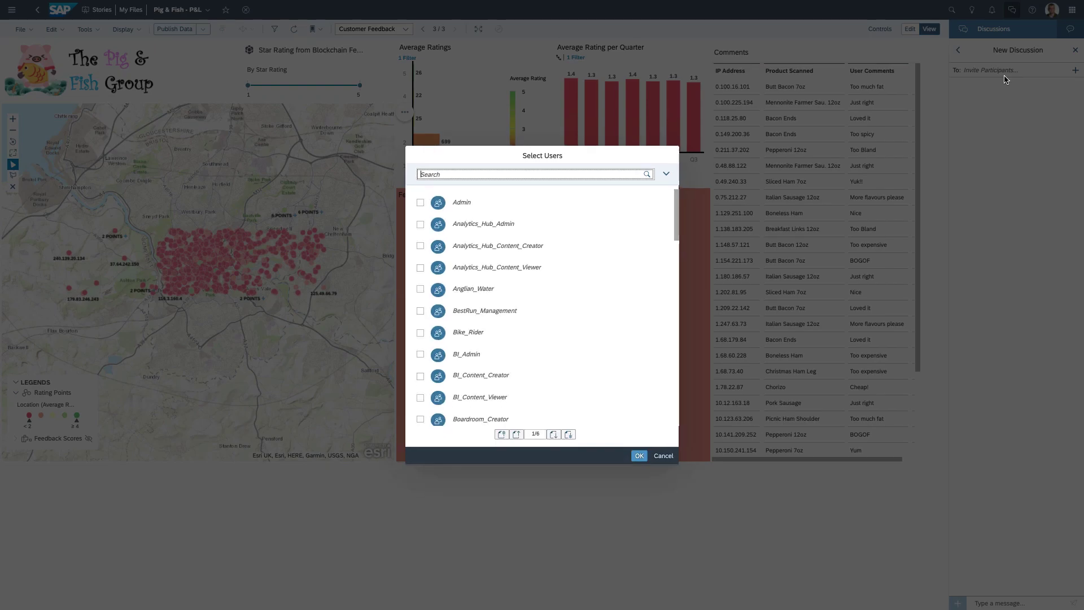
pyautogui.write('dan')
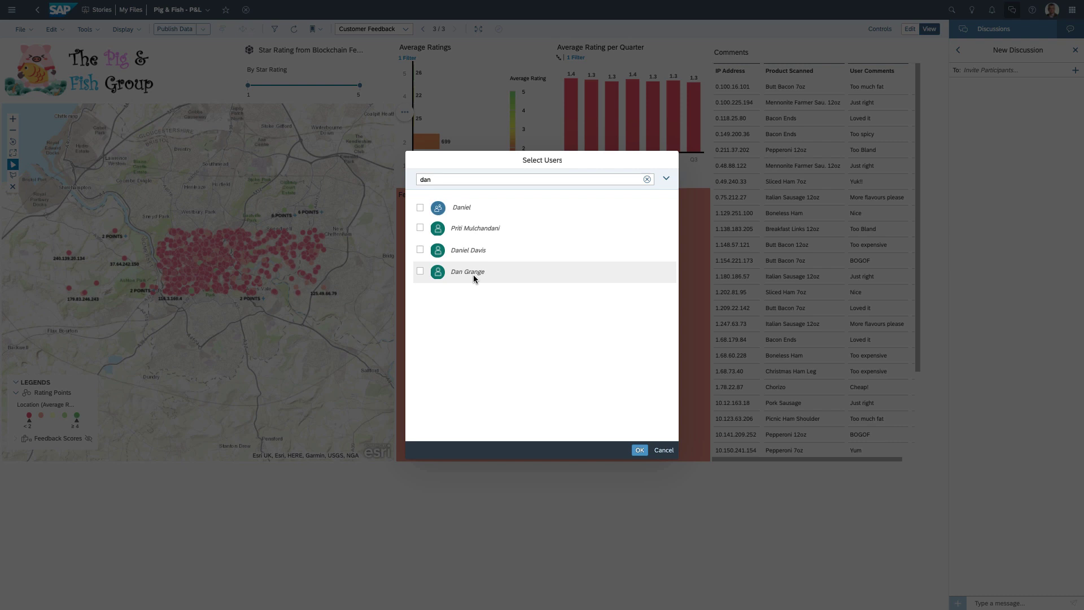
pyautogui.click(640, 450)
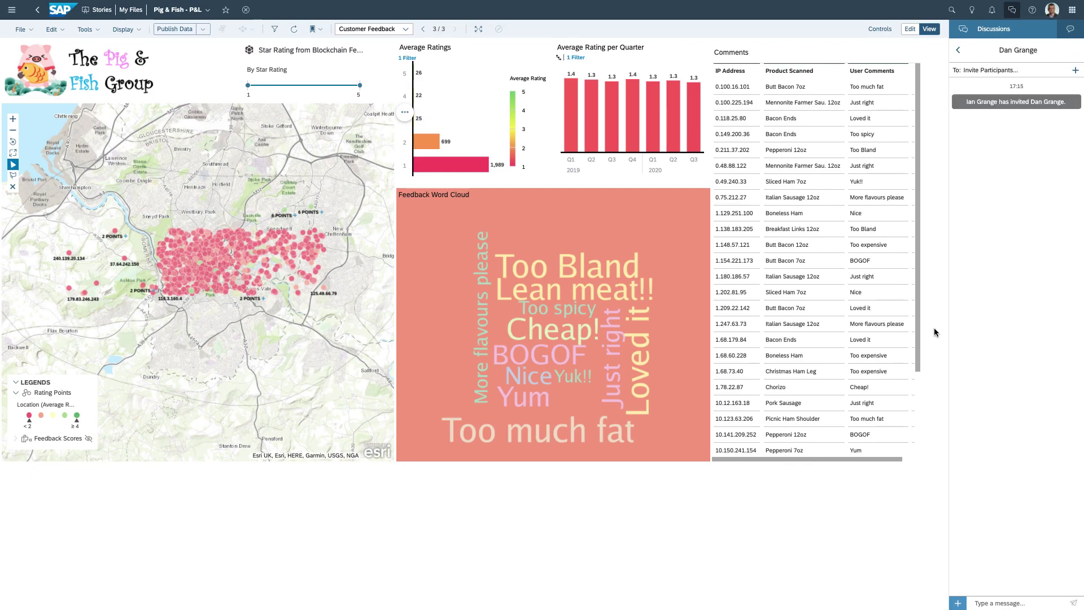
# - Send the message "Please investigate" in the discussion and link the current story to it
pyautogui.click(992, 597)
pyautogui.write('Please inv')
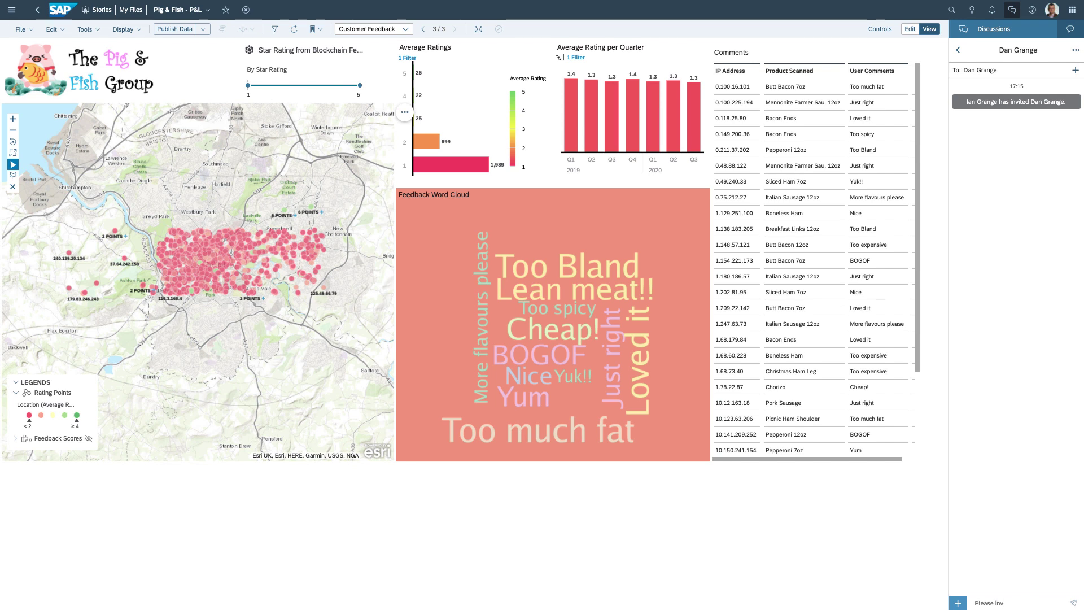
pyautogui.write('estigate')
pyautogui.press('Return')
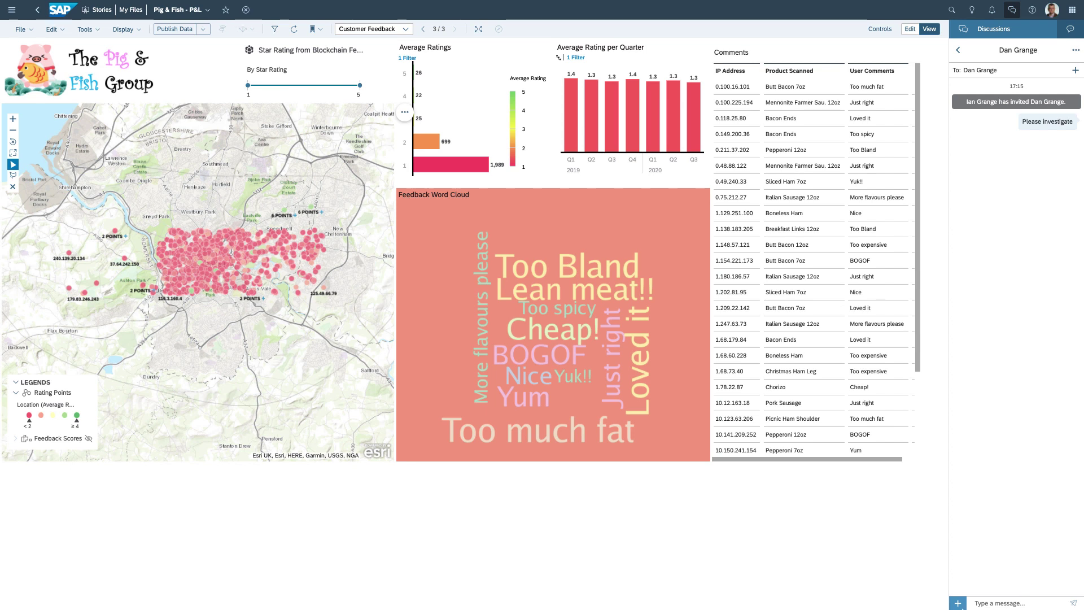
pyautogui.click(960, 604)
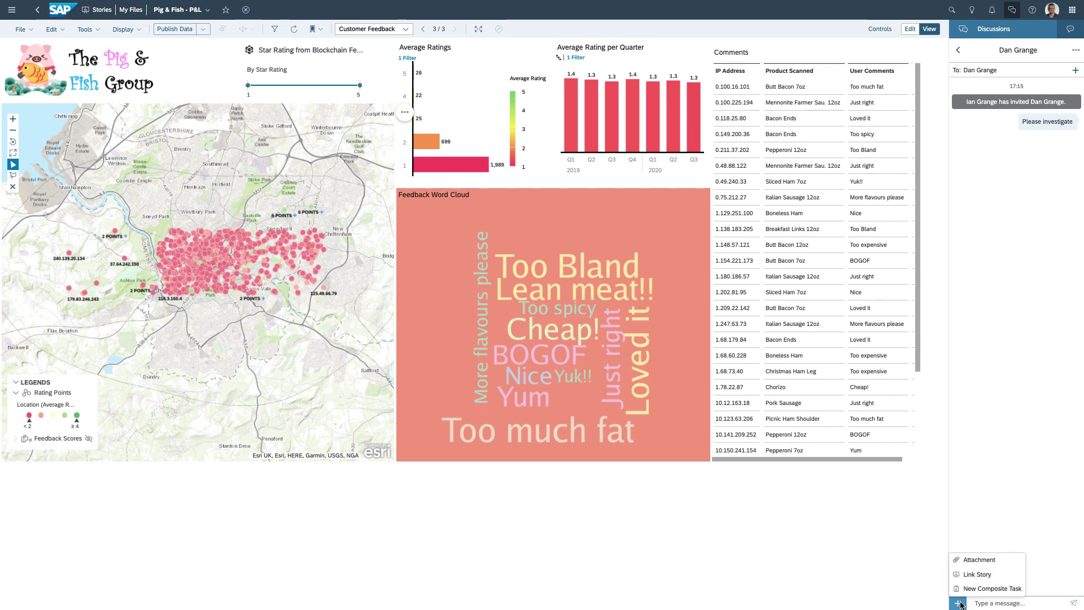
pyautogui.click(978, 574)
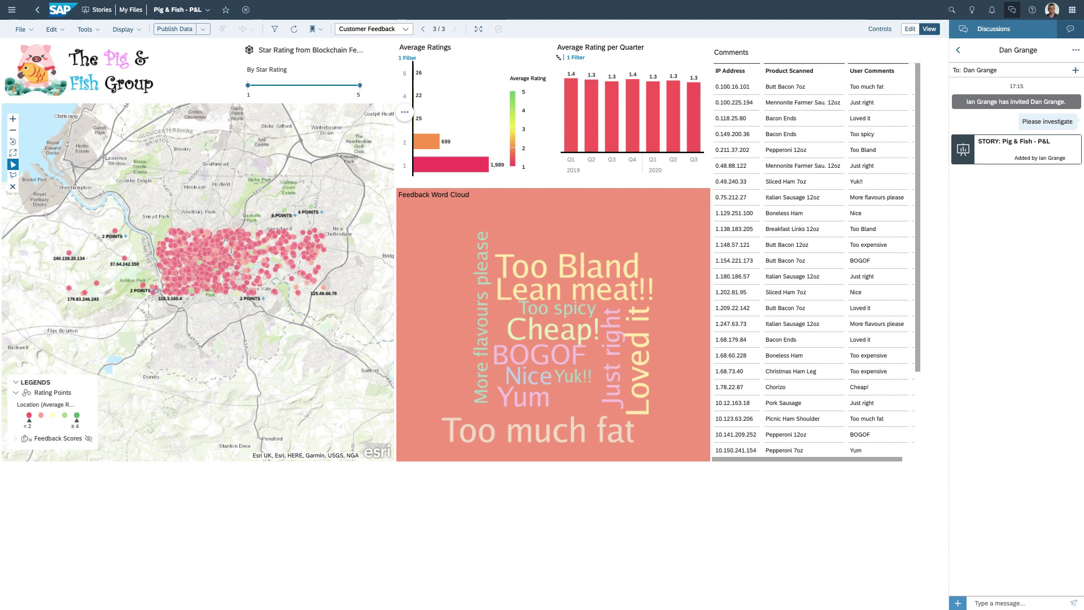
# - Leave the story without publishing data, create a new Canvas story and close the discussions
pyautogui.click(13, 11)
pyautogui.click(33, 90)
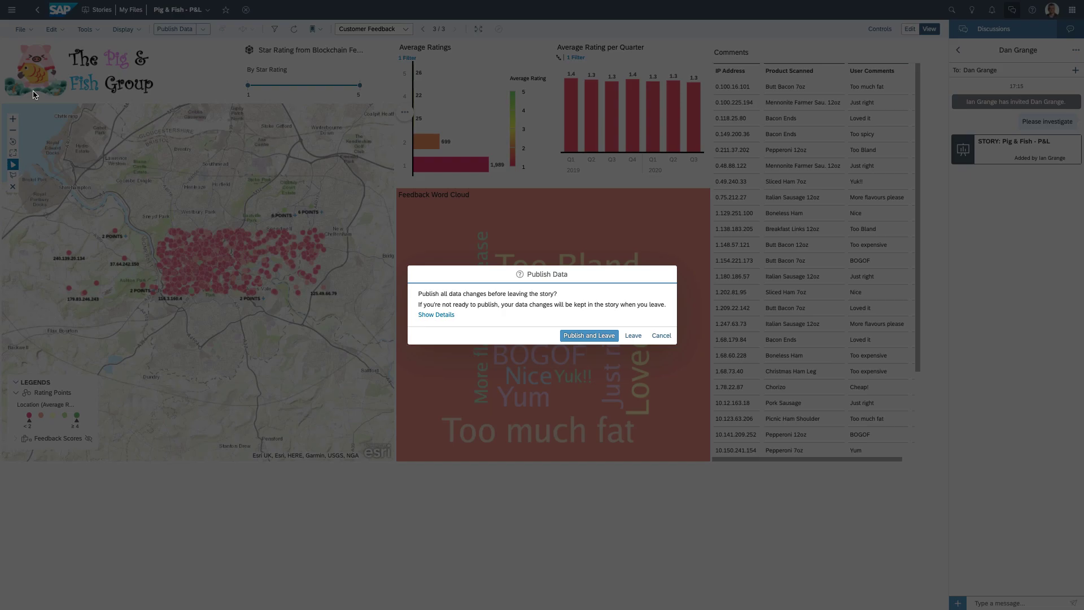
pyautogui.click(637, 338)
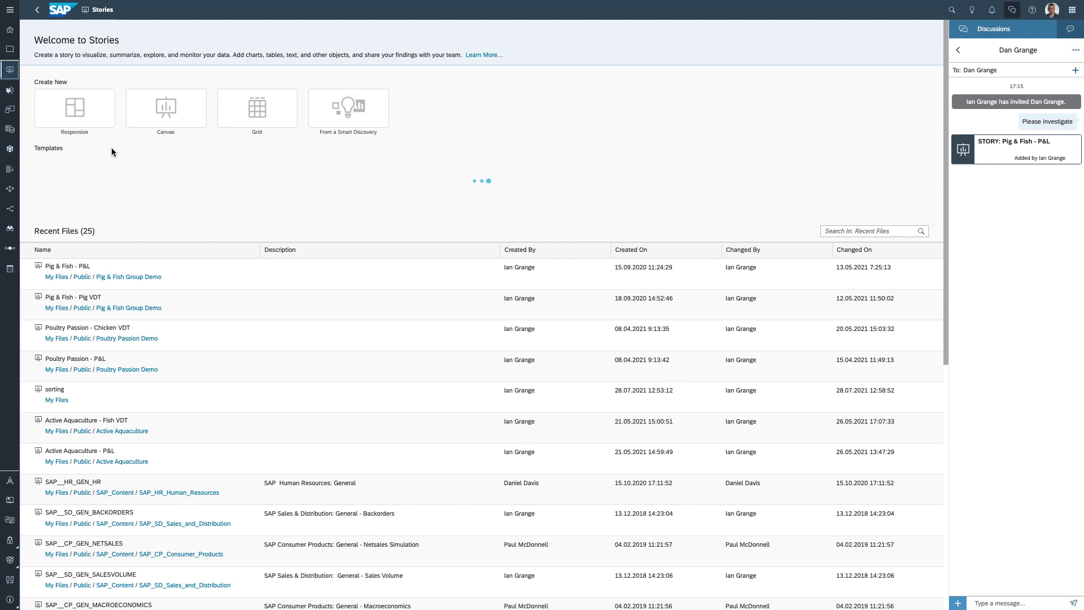
pyautogui.click(167, 112)
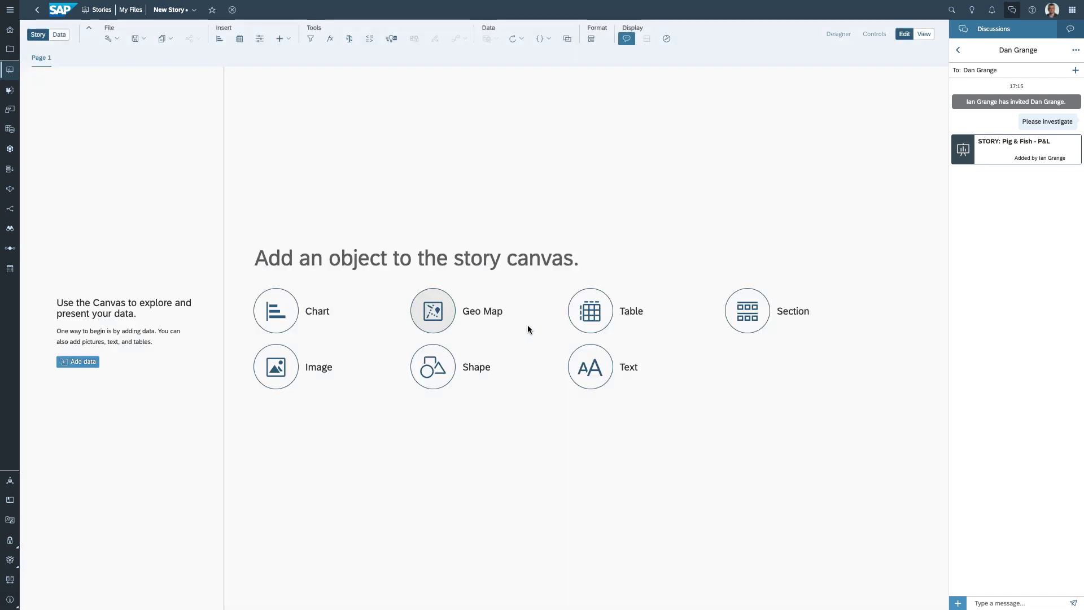
pyautogui.click(1012, 9)
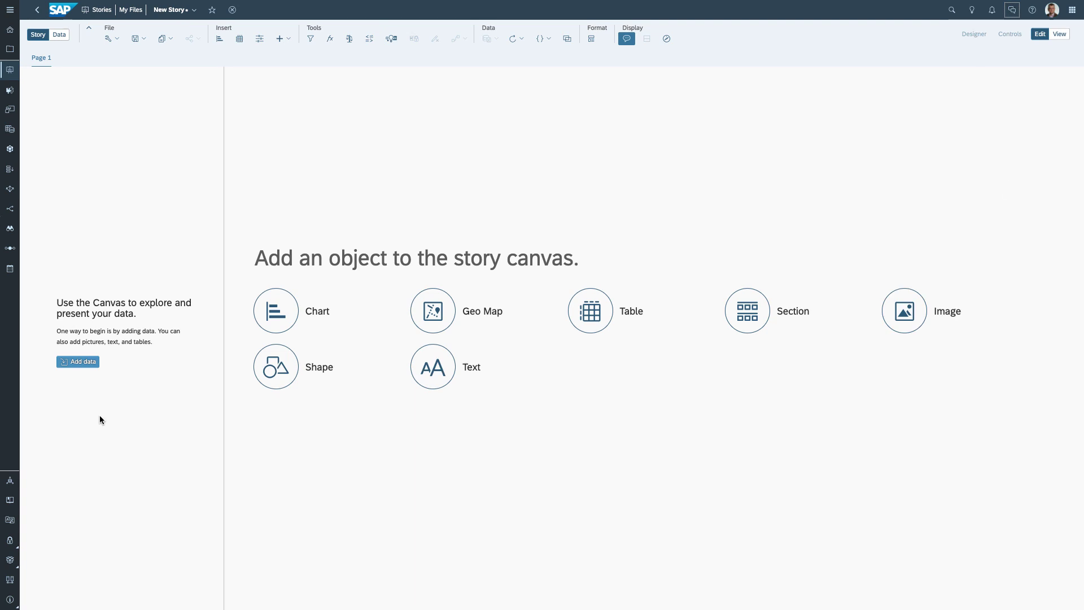
# - Add the existing dataset "Pig & Fish Group - Farm Production Data" to the story, searching for "farm production"
pyautogui.click(83, 362)
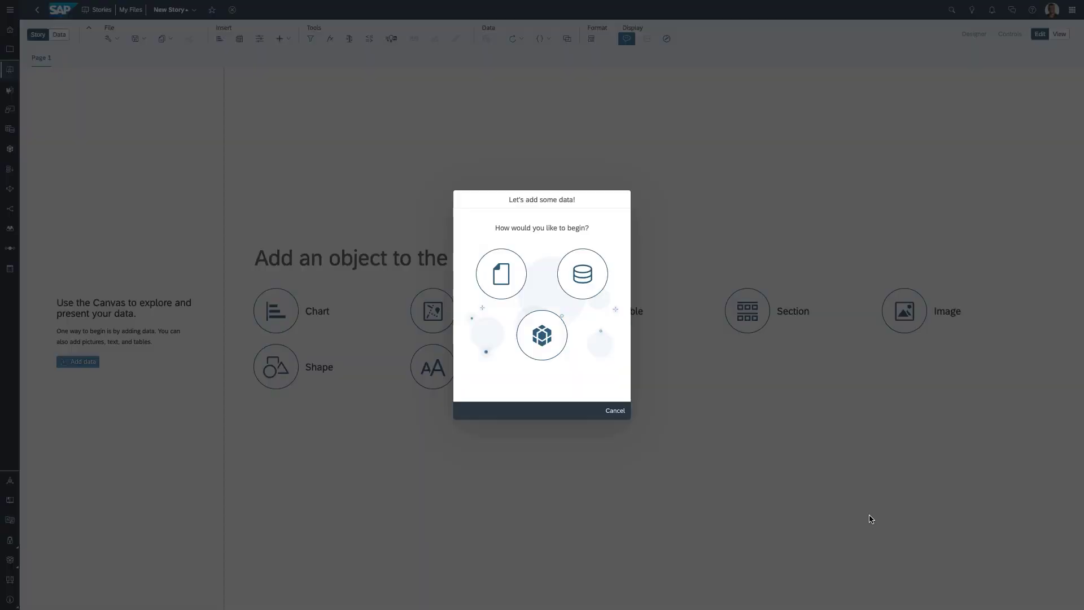
pyautogui.click(542, 336)
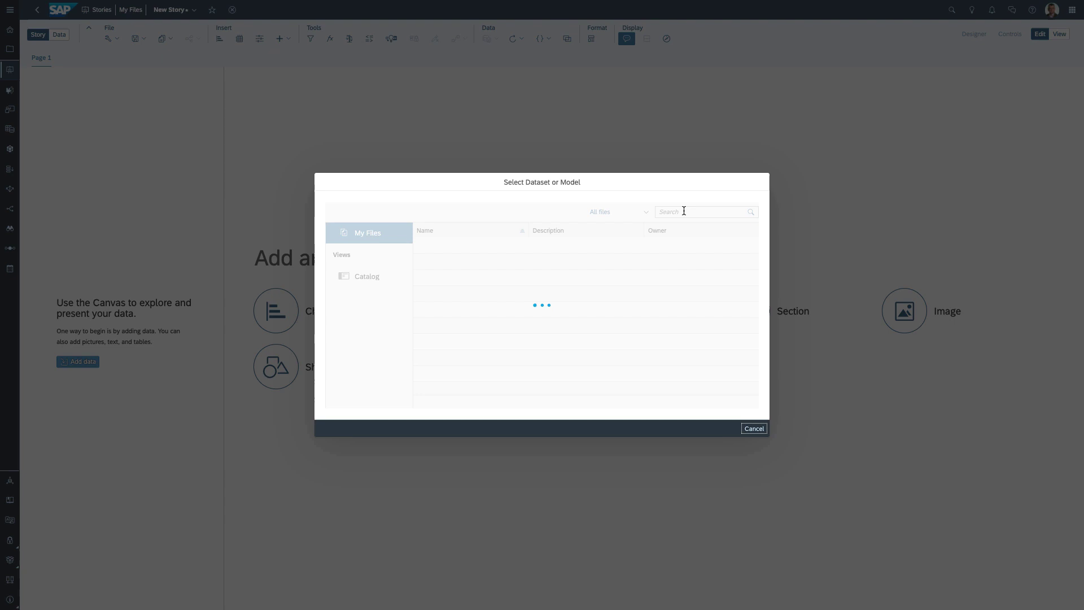
pyautogui.click(684, 211)
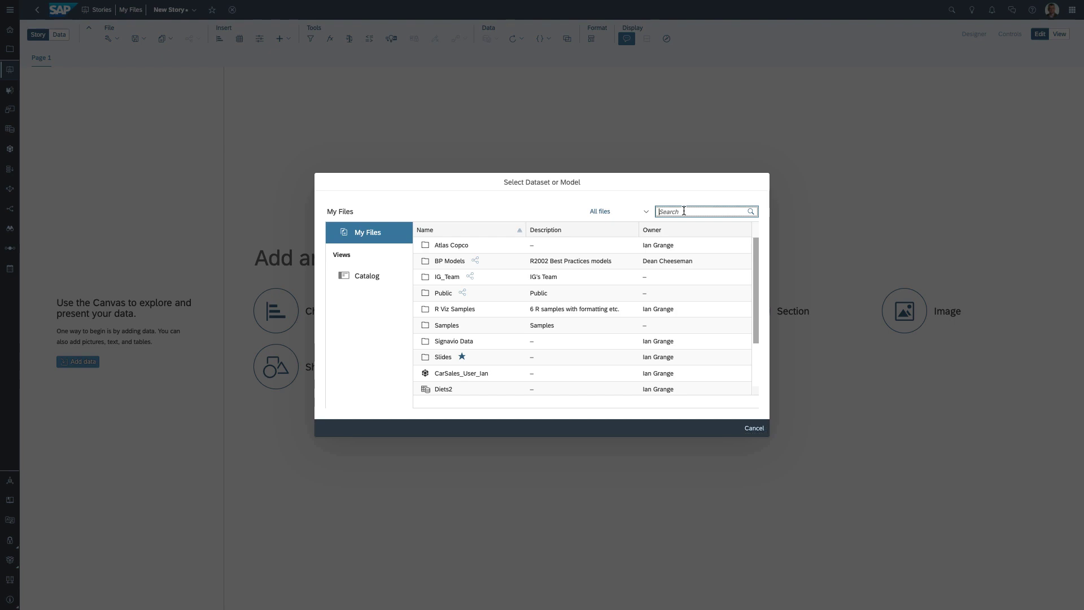
pyautogui.write('farm production')
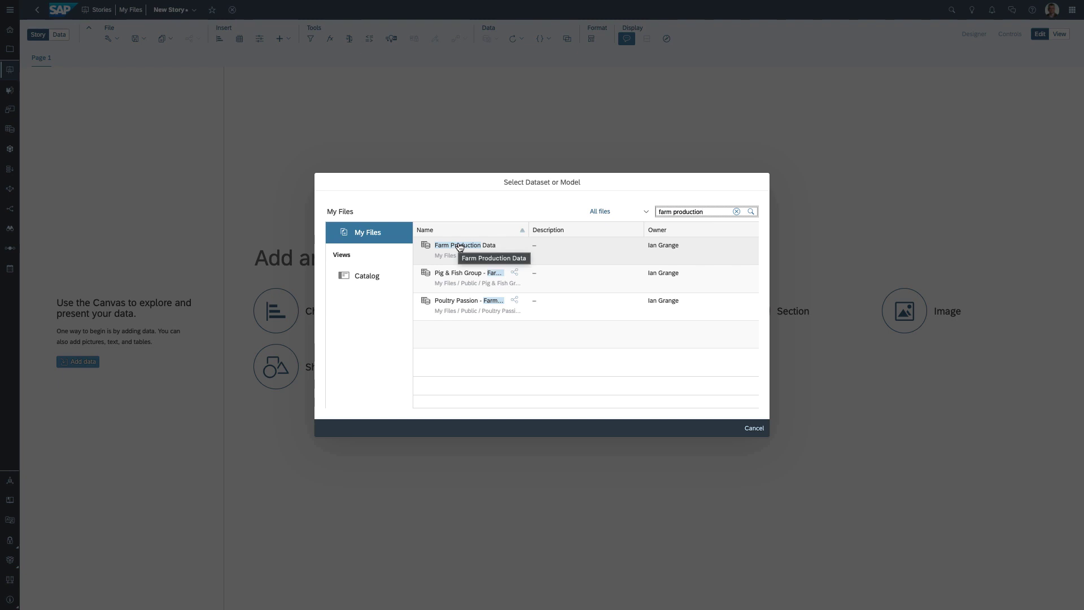
pyautogui.click(459, 275)
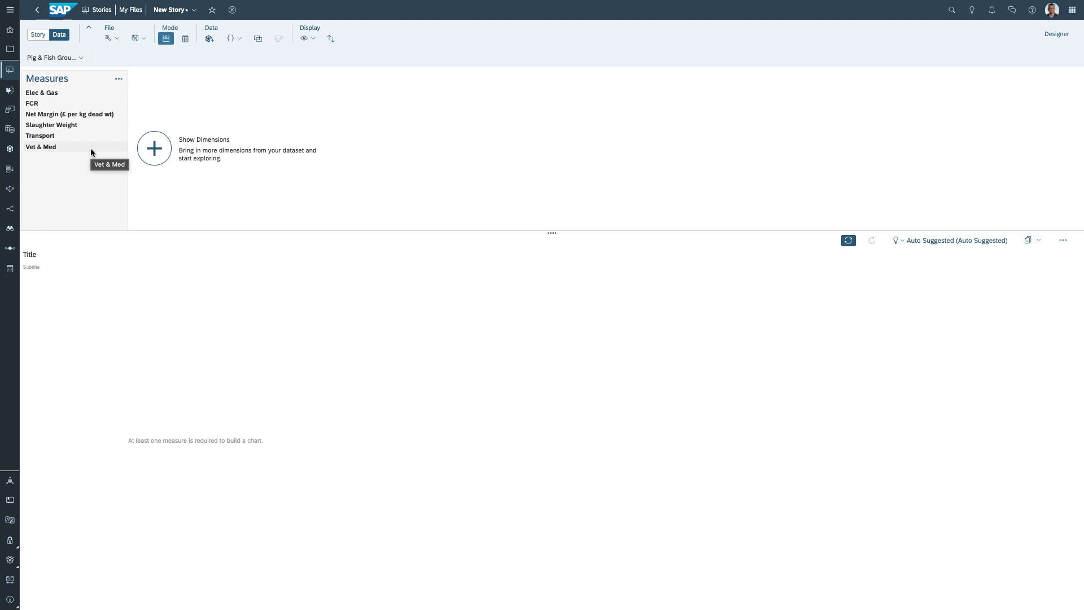
# - Select the Net Margin (£ per kg dead wt) measure for exploration and show all of the dataset's dimensions
pyautogui.click(95, 116)
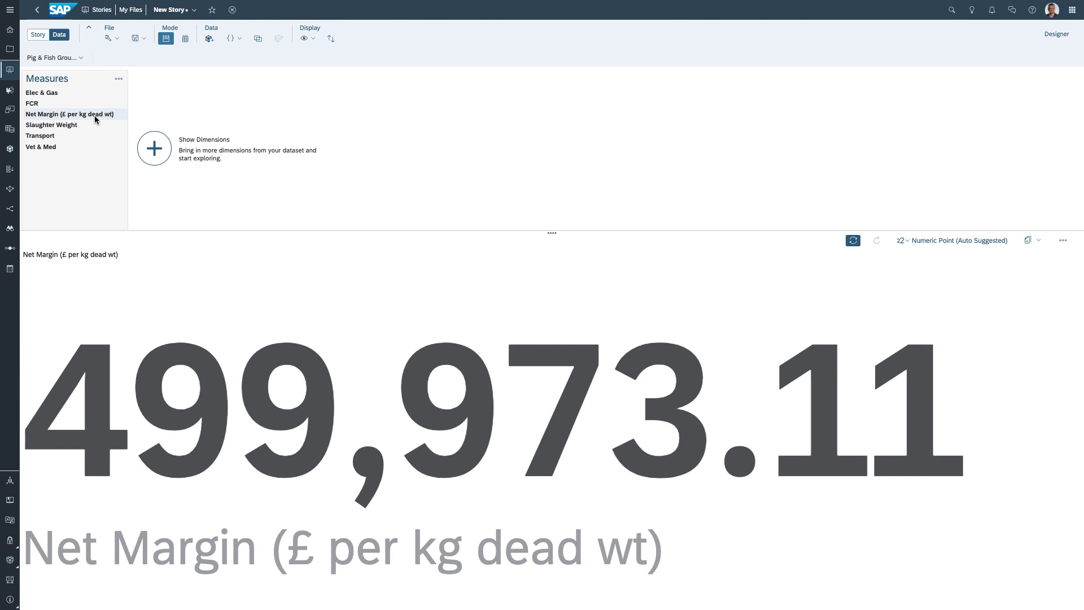
pyautogui.click(154, 148)
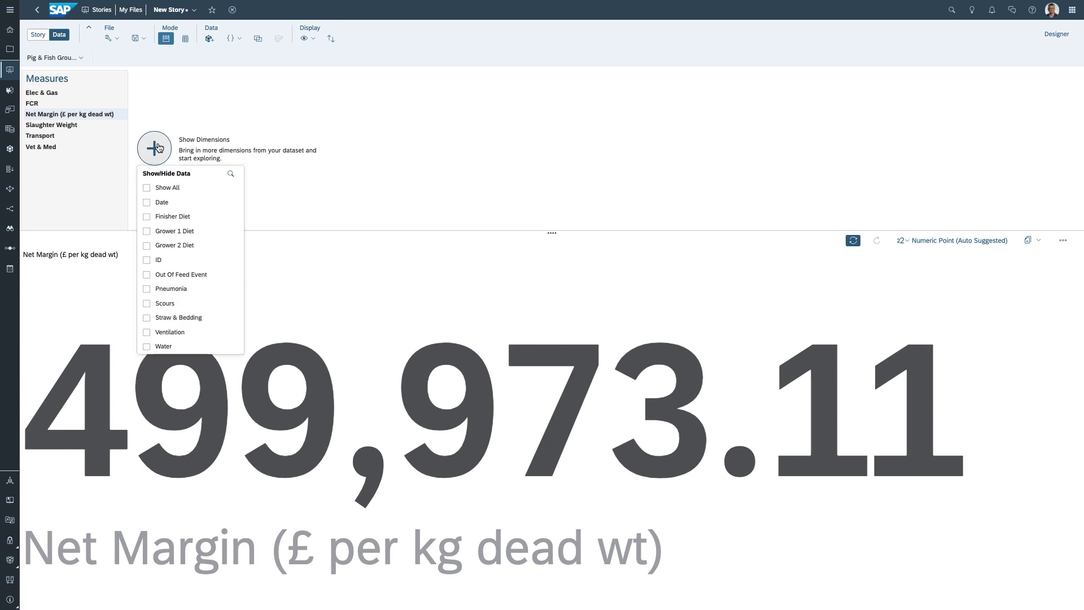
pyautogui.click(178, 185)
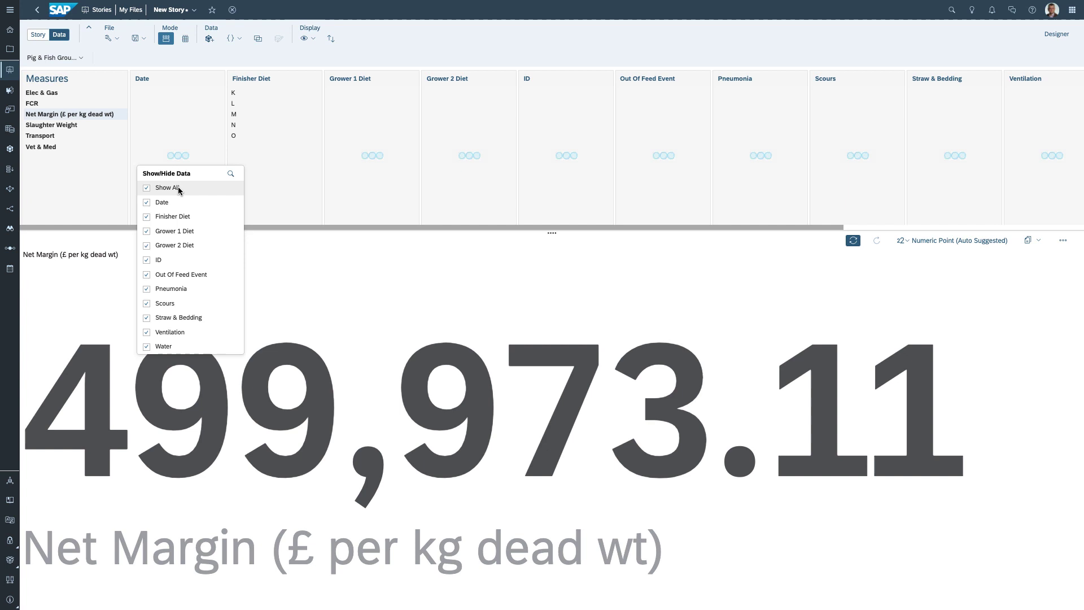
pyautogui.click(351, 261)
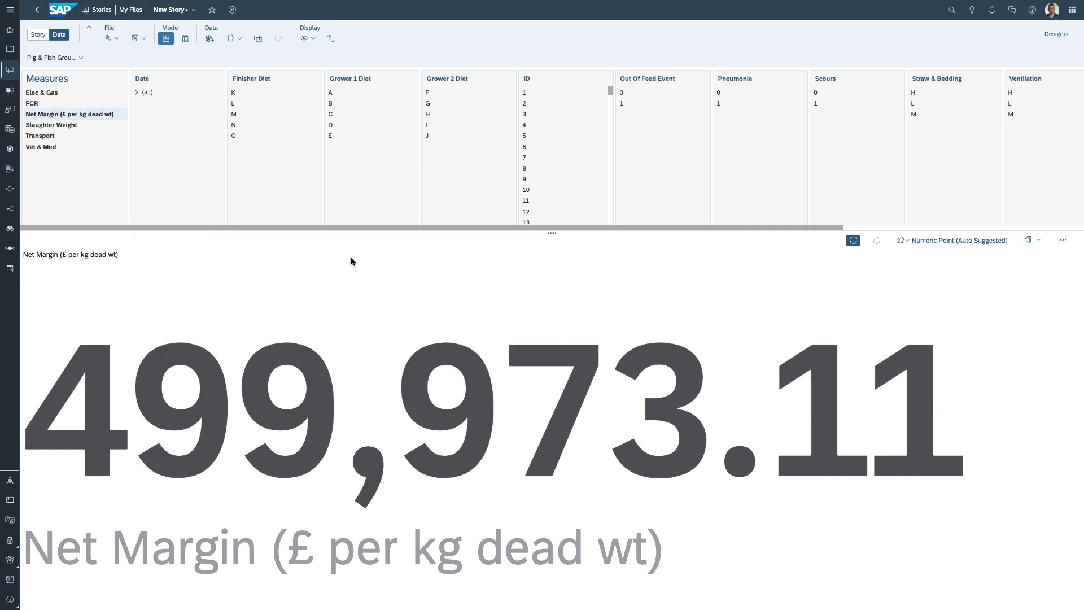
# - Break down the net margin chart by the Date and Finisher Diet dimensions
pyautogui.click(142, 79)
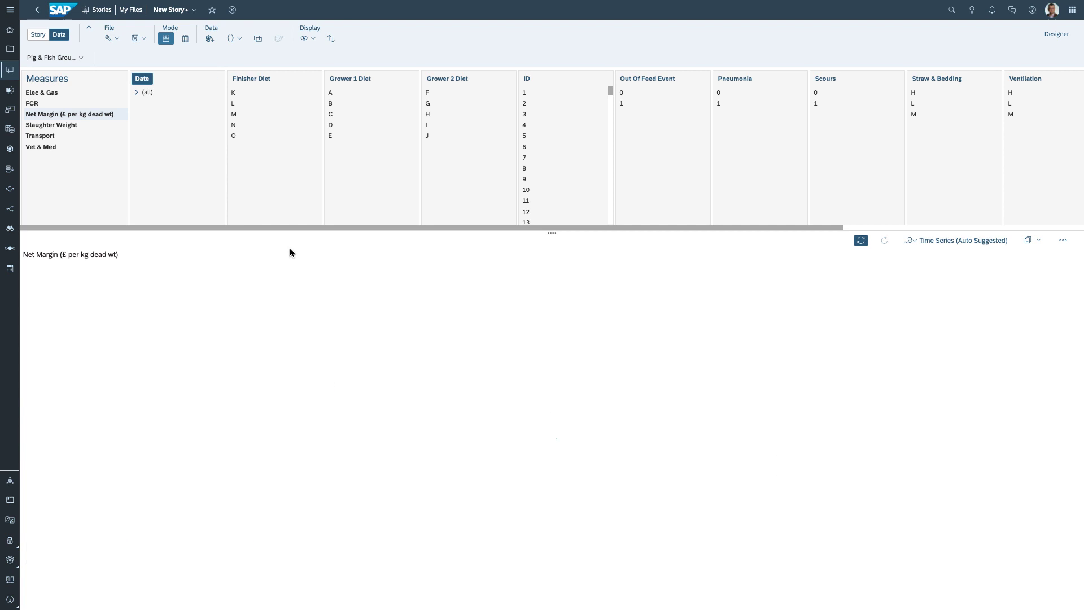
pyautogui.moveTo(153, 491)
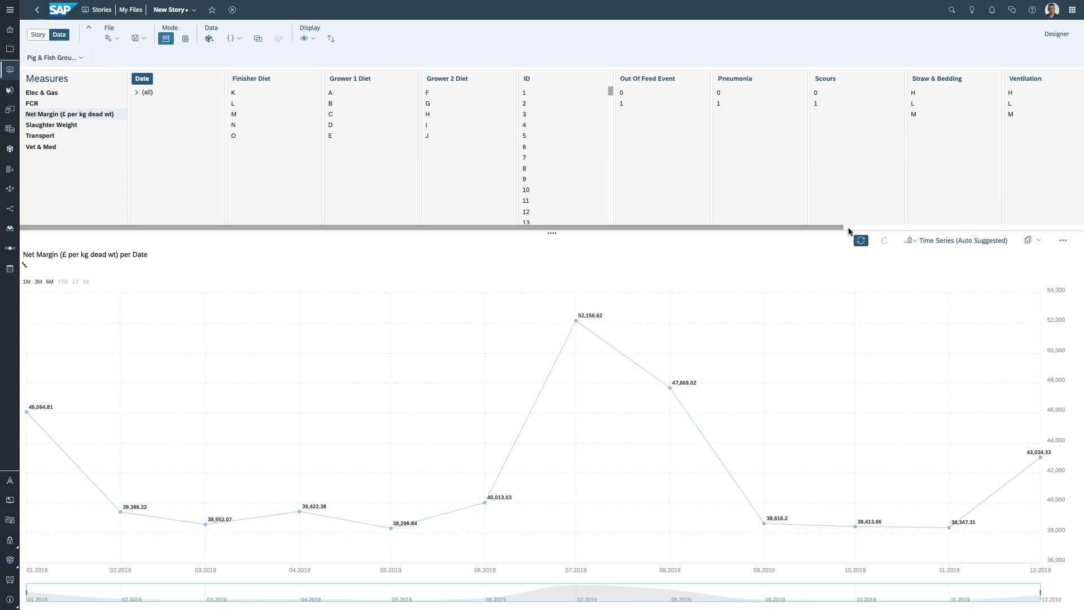
pyautogui.moveTo(817, 228); pyautogui.dragTo(975, 224)
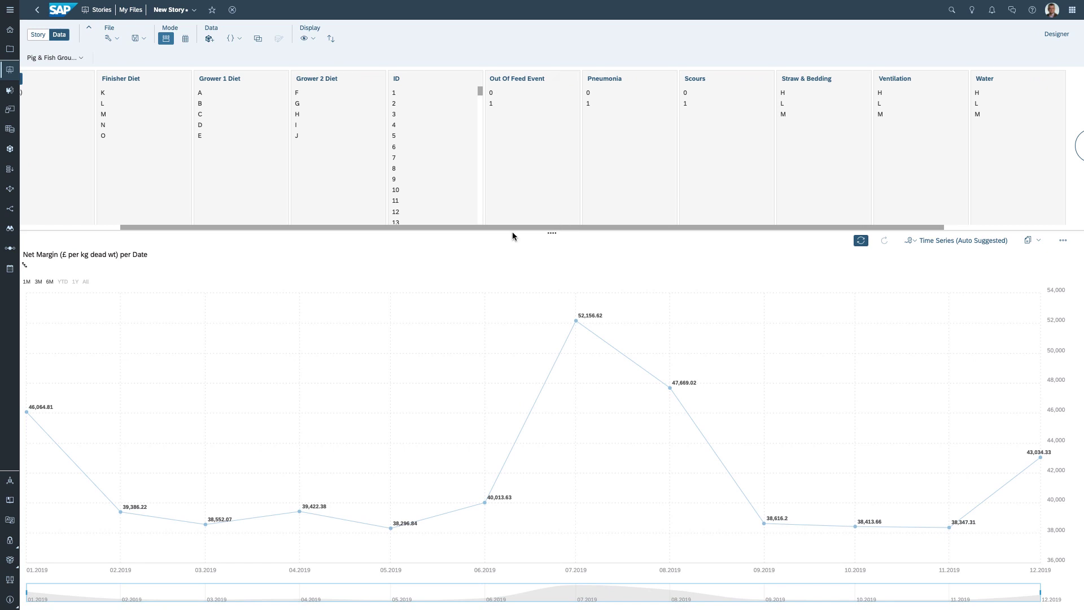
pyautogui.moveTo(493, 228); pyautogui.dragTo(416, 230)
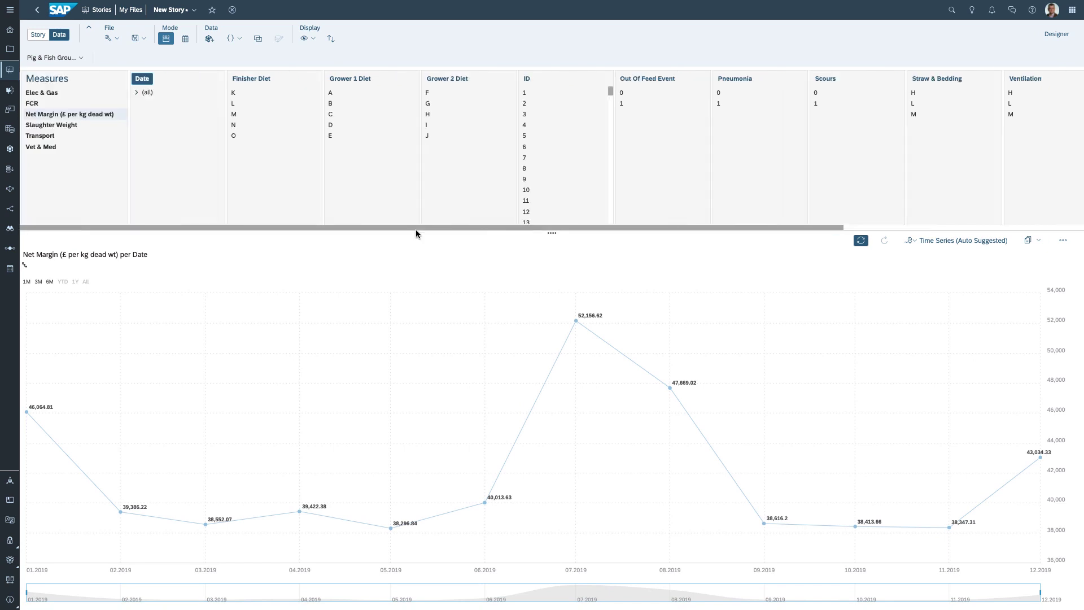
pyautogui.click(249, 80)
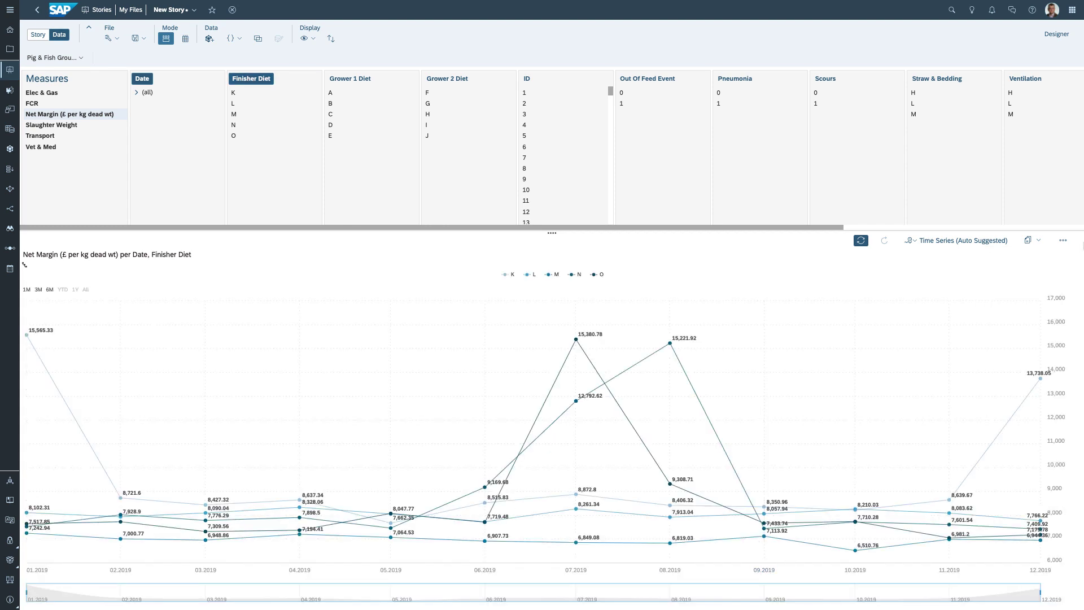
# - Change the net margin chart type to the Stacked Bar/Column comparison chart
pyautogui.click(927, 243)
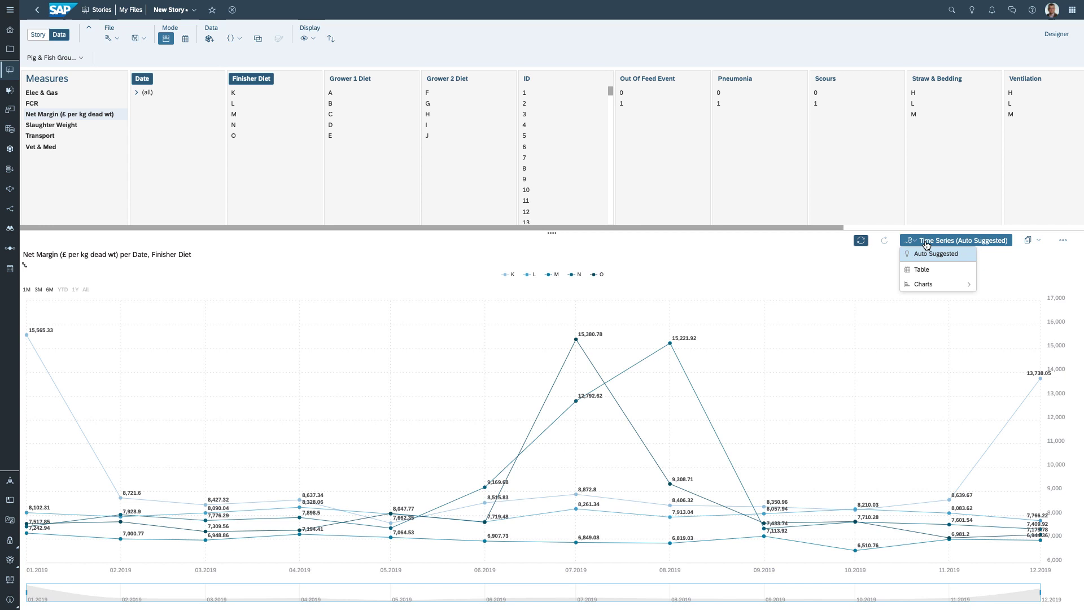
pyautogui.moveTo(938, 289)
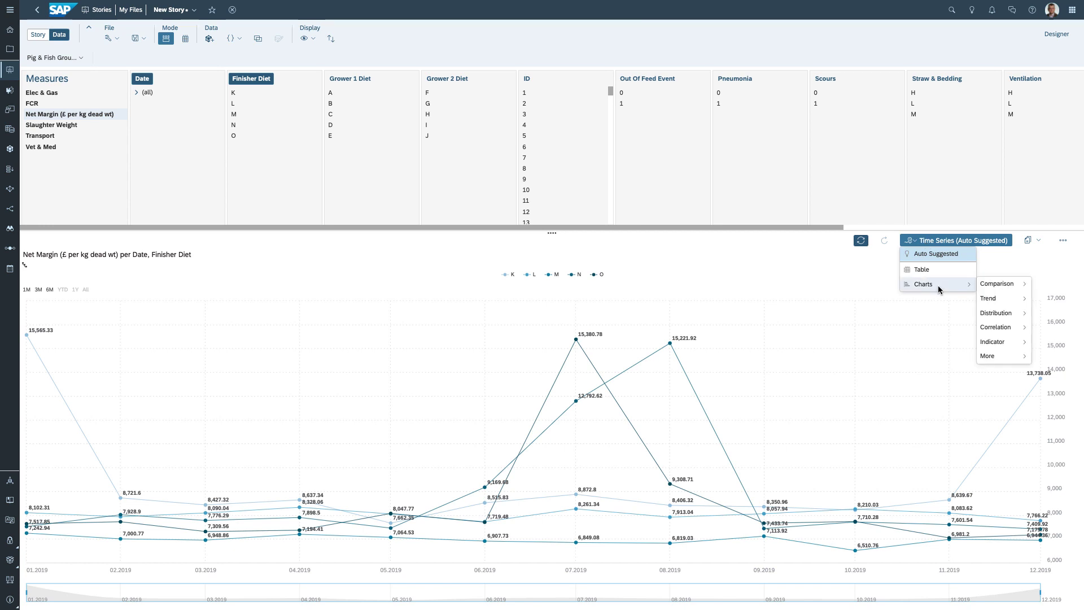
pyautogui.moveTo(998, 287)
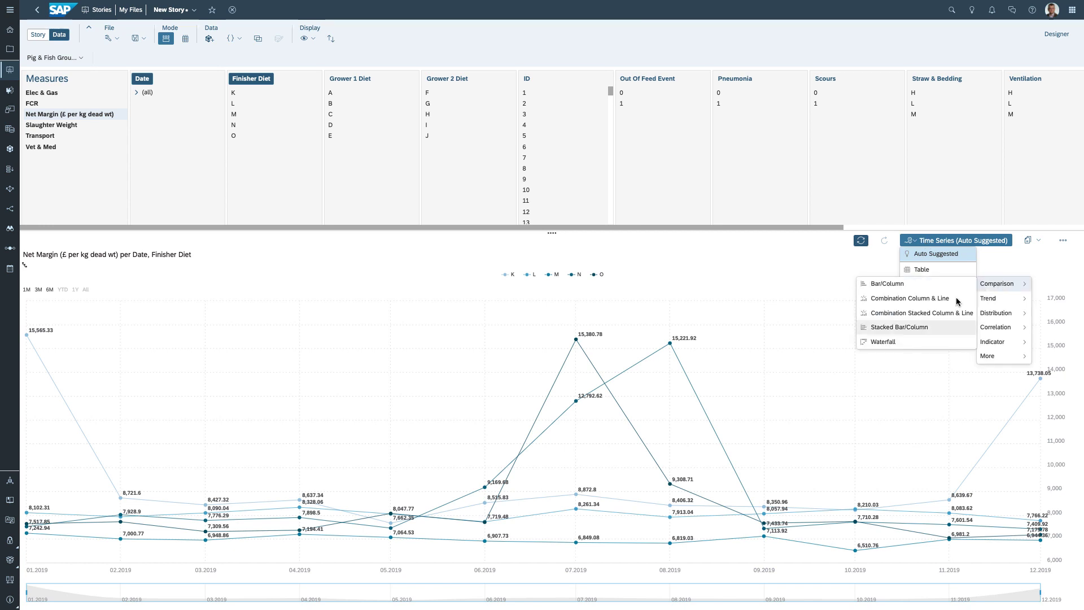
pyautogui.click(906, 327)
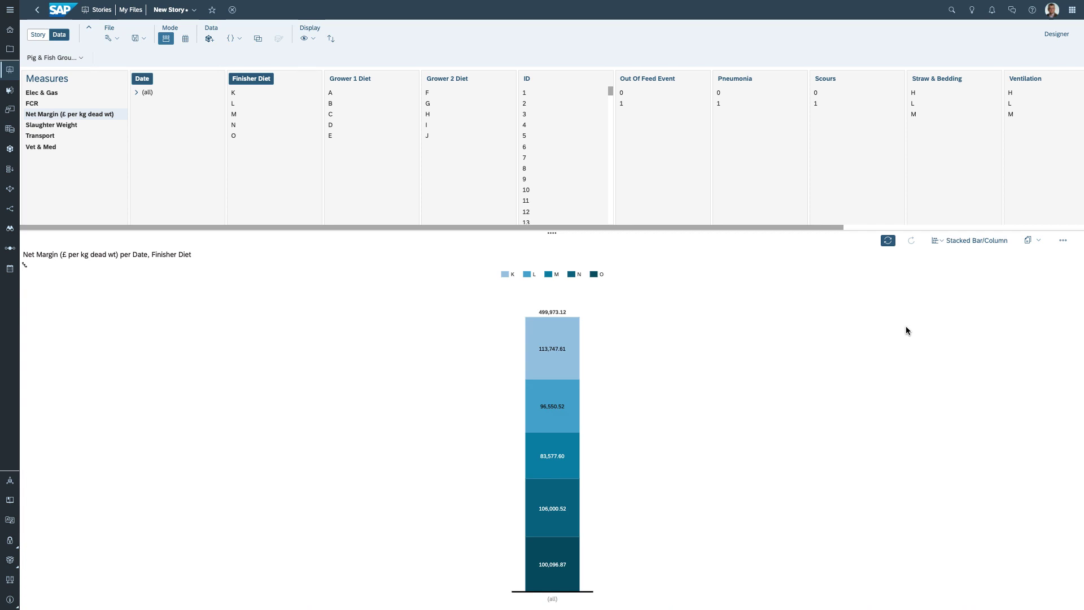
# - Drill the stacked chart's date hierarchy down to quarters and copy the chart to Page 1
pyautogui.click(26, 267)
pyautogui.click(68, 340)
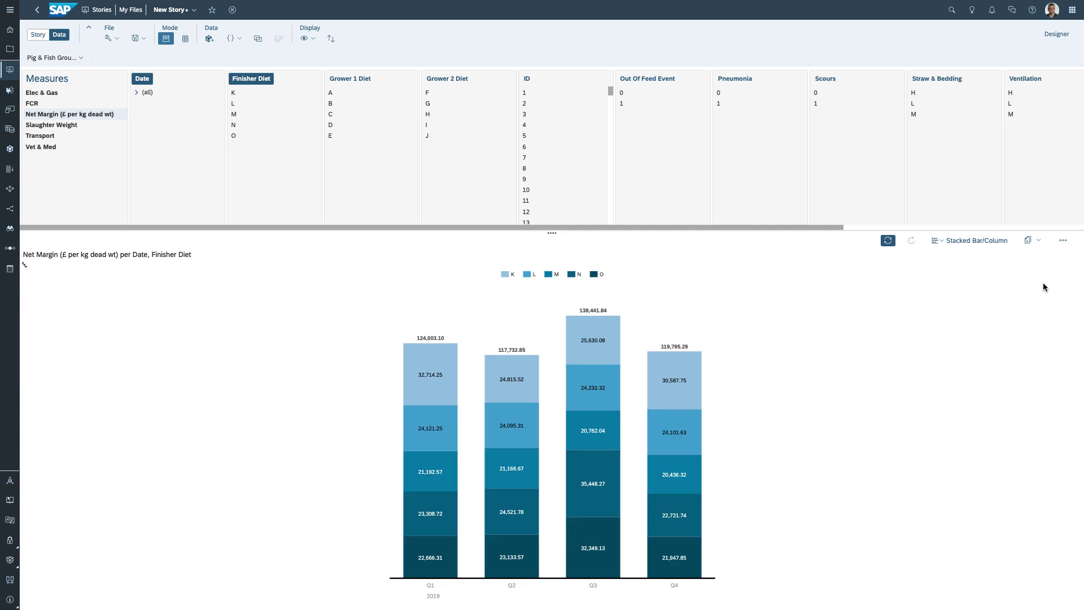
pyautogui.click(1037, 241)
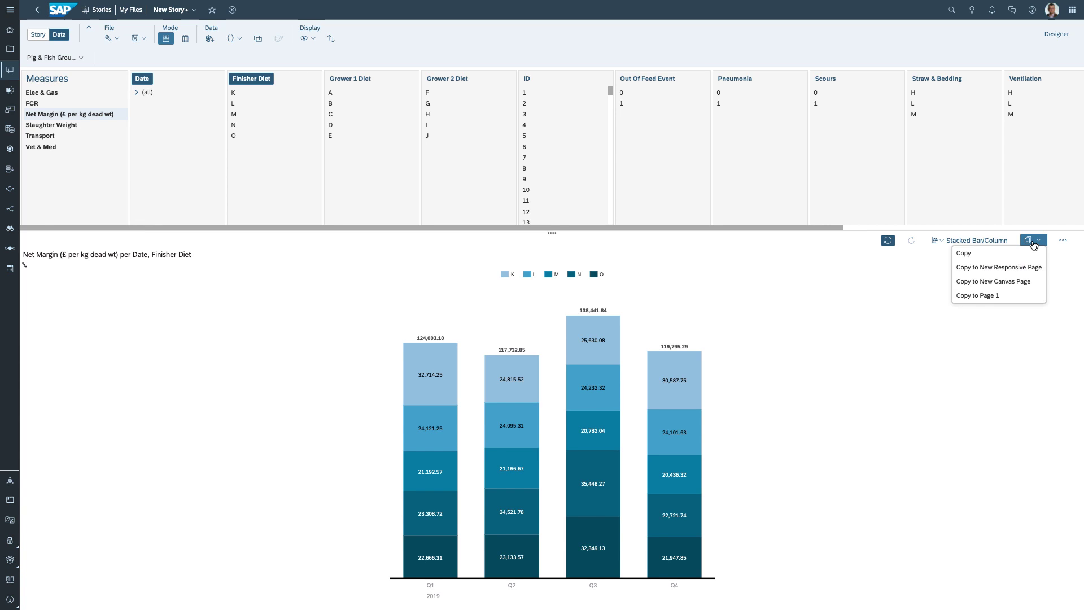
pyautogui.click(996, 296)
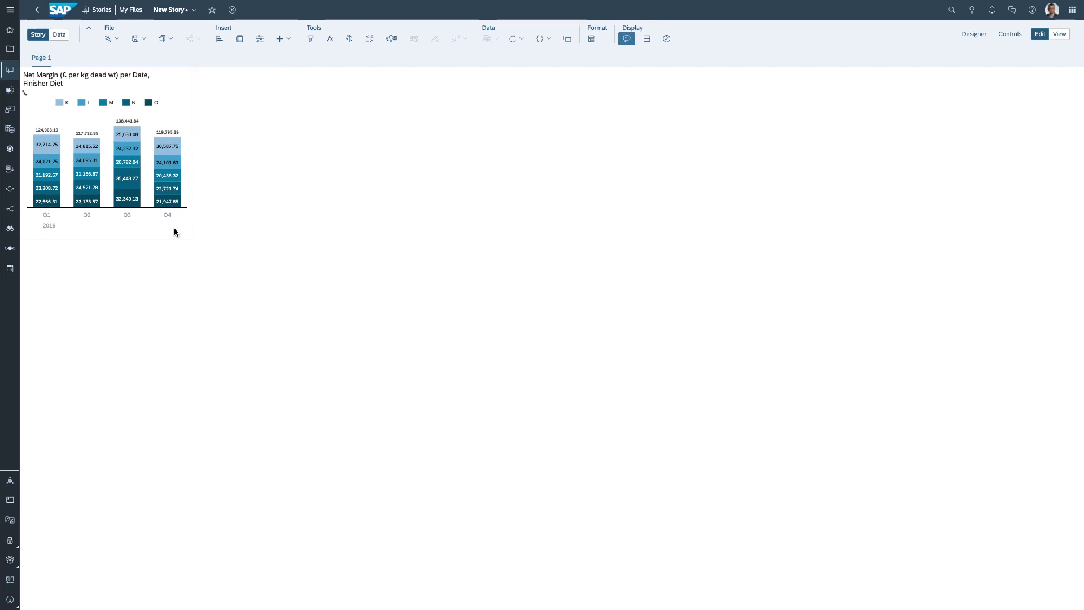
# - Enlarge the net margin chart on the canvas page and add Smart Insights to it
pyautogui.moveTo(192, 241); pyautogui.dragTo(302, 333)
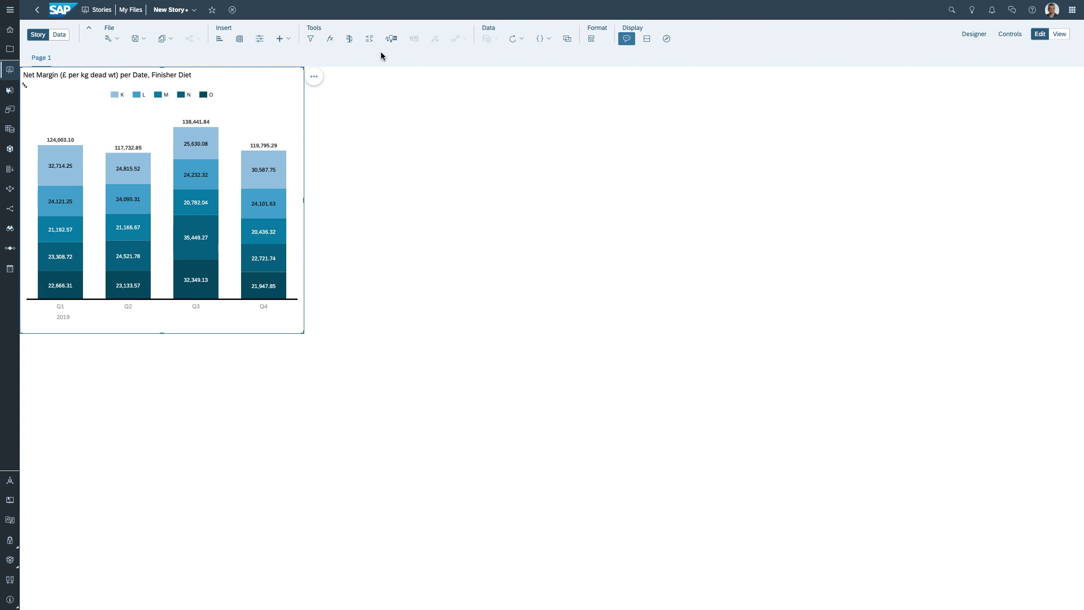
pyautogui.click(314, 77)
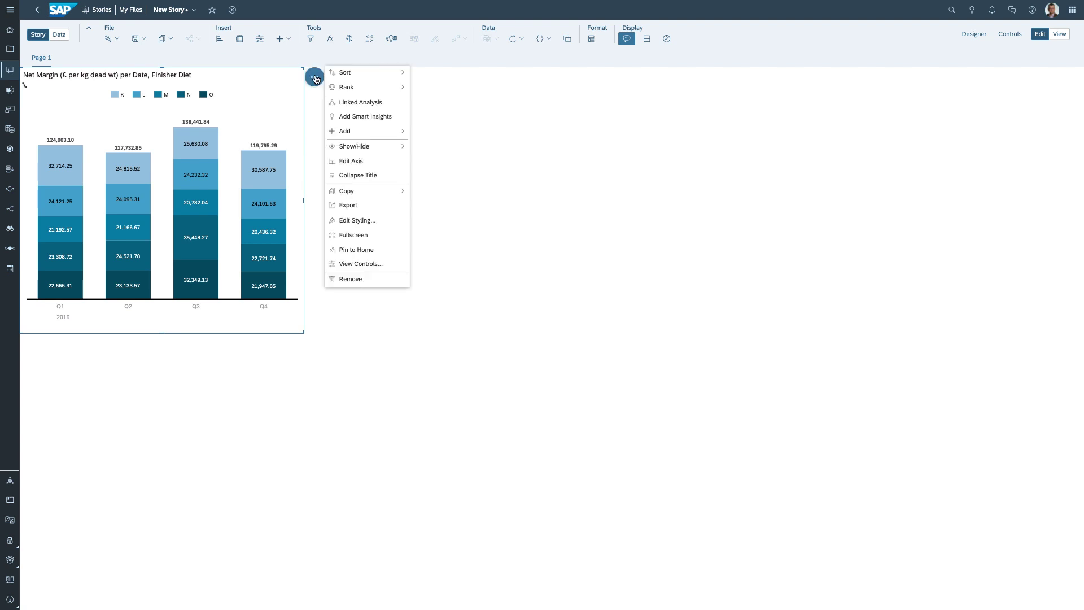
pyautogui.click(390, 115)
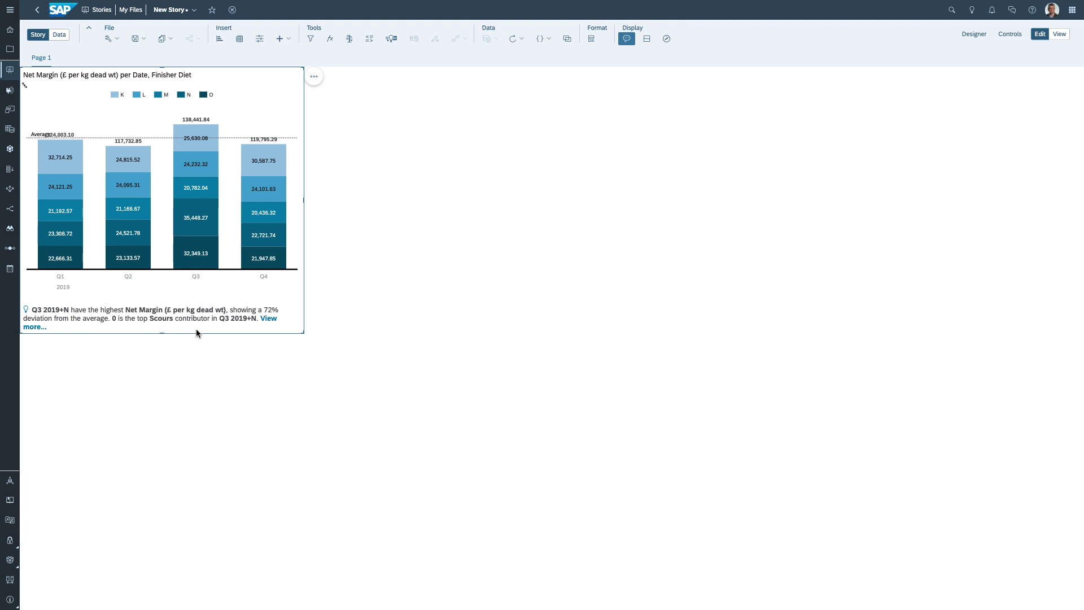
# - Set up a Smart Discovery with Net Margin (£ per kg dead wt) as the target and ID as the entity
pyautogui.click(392, 39)
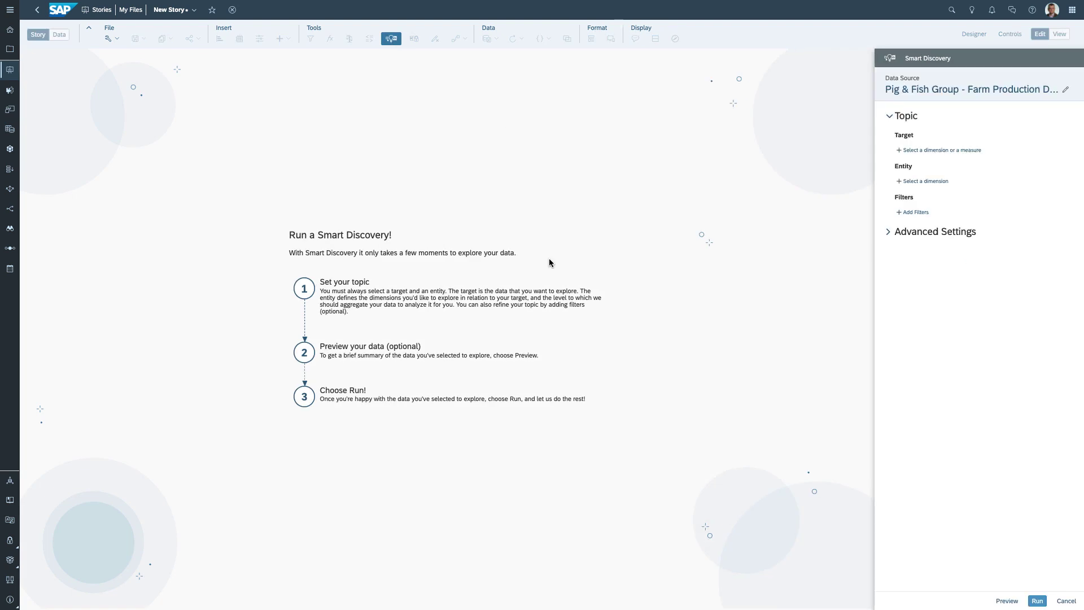
pyautogui.click(965, 150)
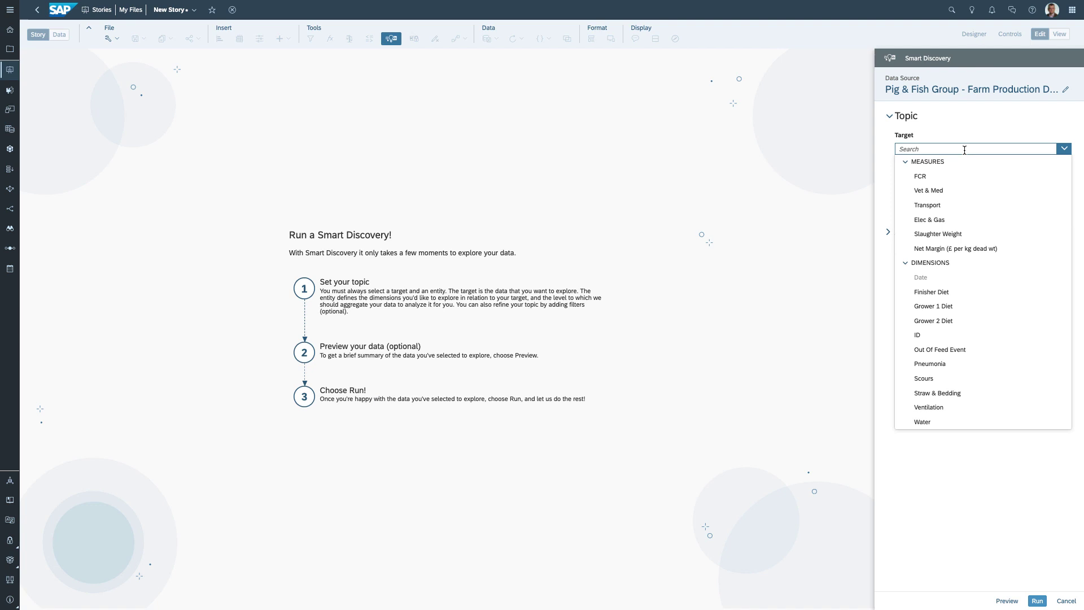
pyautogui.click(993, 254)
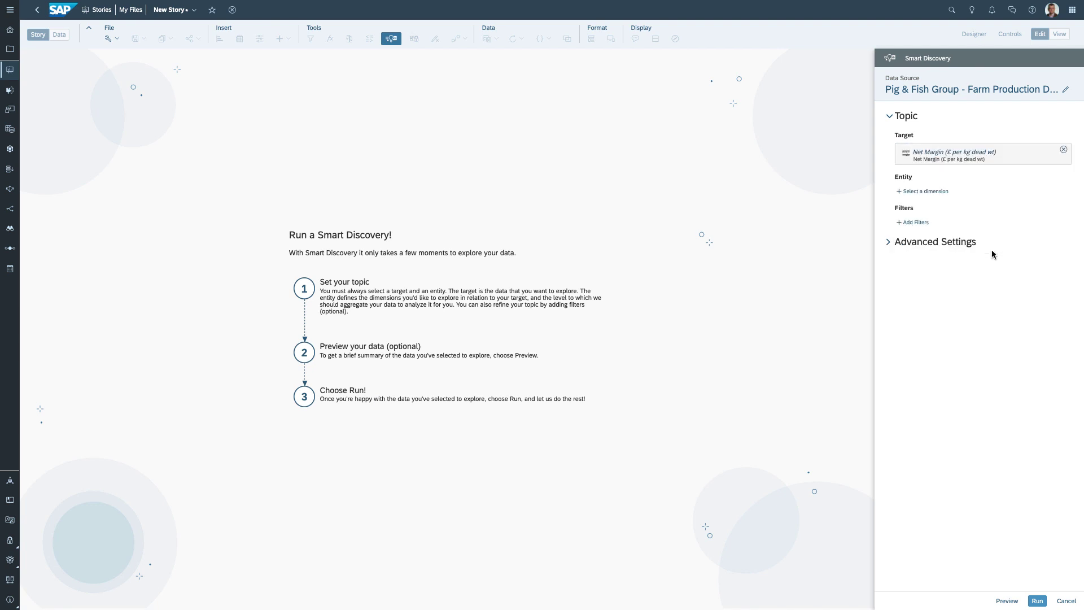
pyautogui.click(926, 193)
pyautogui.click(902, 260)
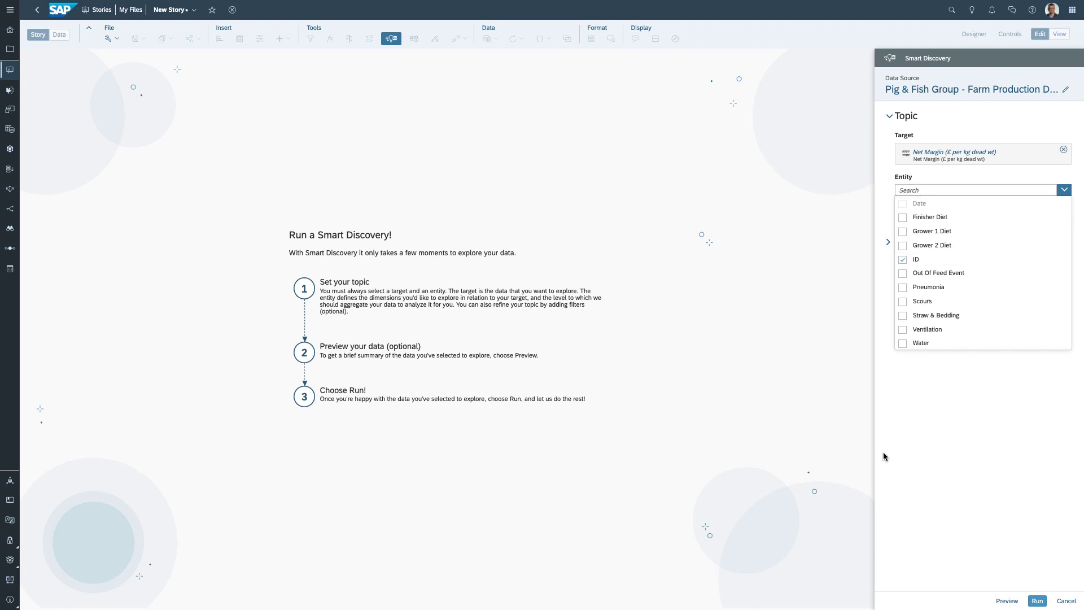
pyautogui.click(921, 436)
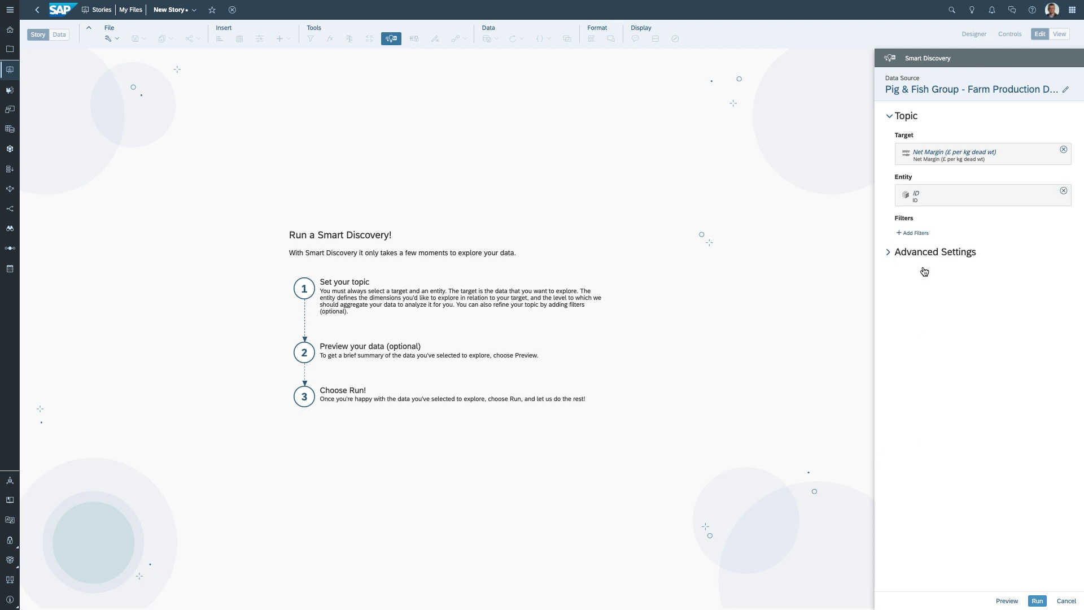
# - Exclude the Slaughter Weight measure from the columns included in the Smart Discovery
pyautogui.click(894, 258)
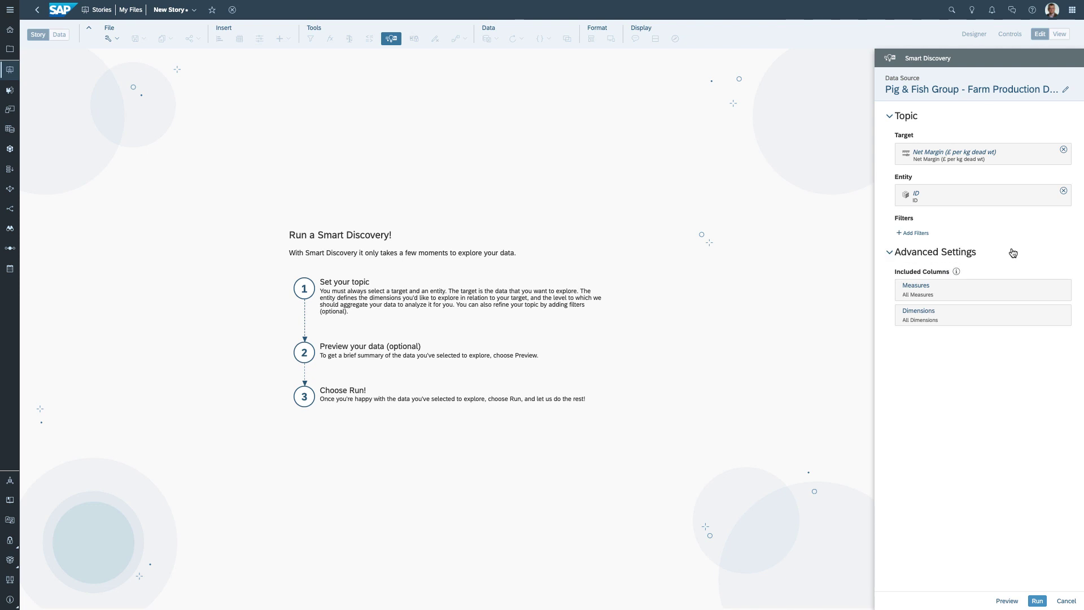
pyautogui.click(939, 287)
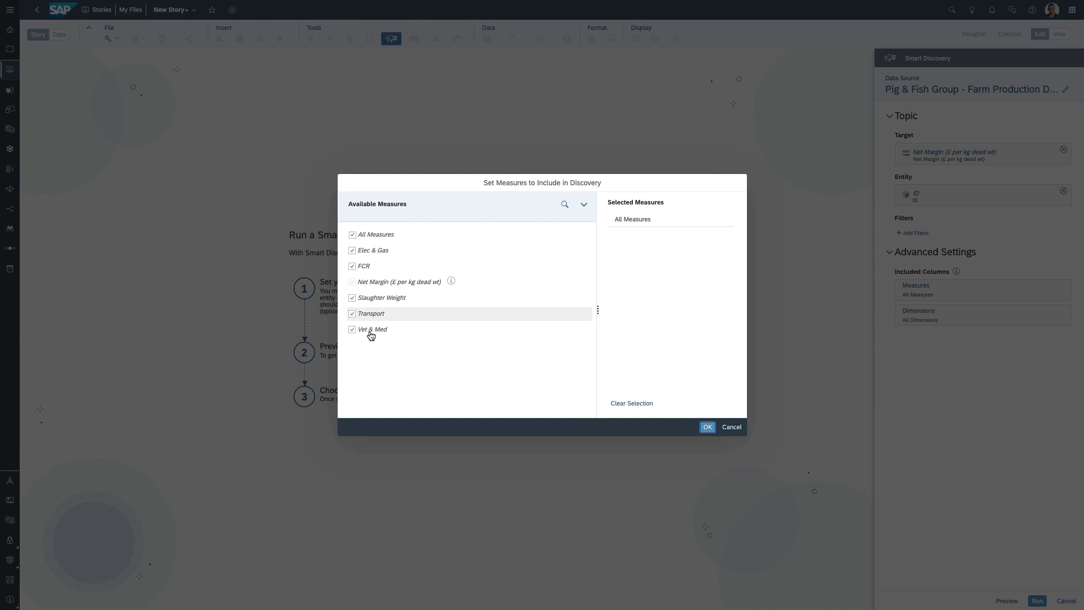
pyautogui.click(352, 298)
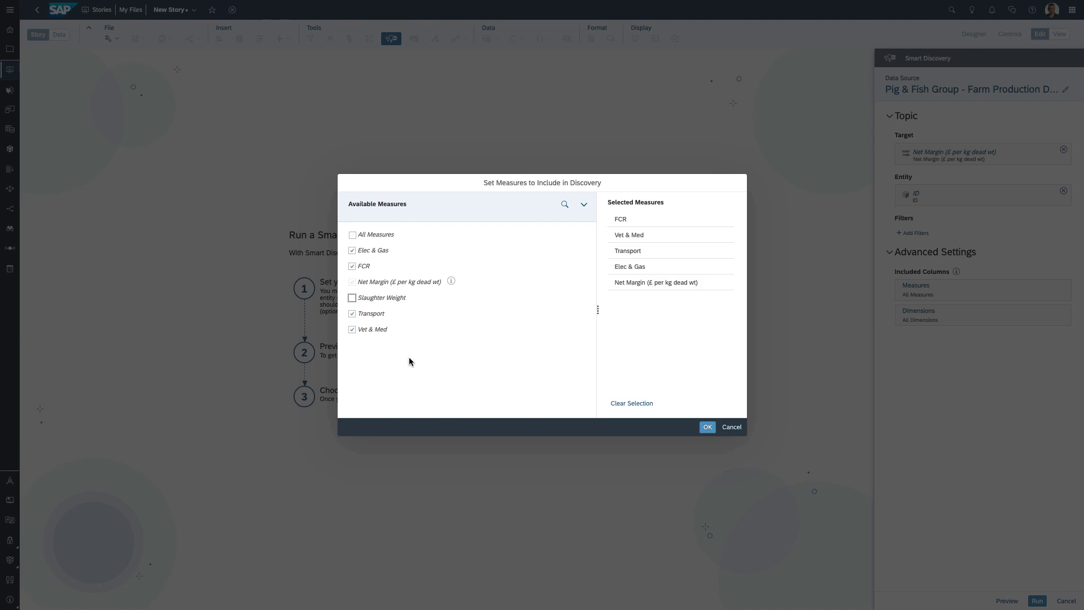
pyautogui.click(708, 427)
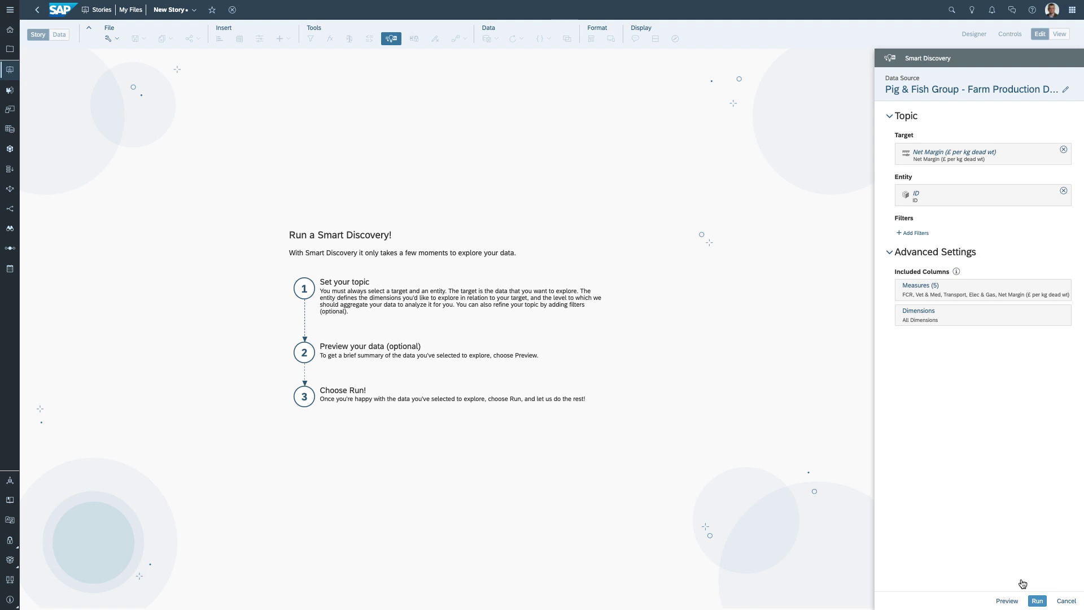
# - Run the Smart Discovery and open its Key Influencers page
pyautogui.click(1036, 601)
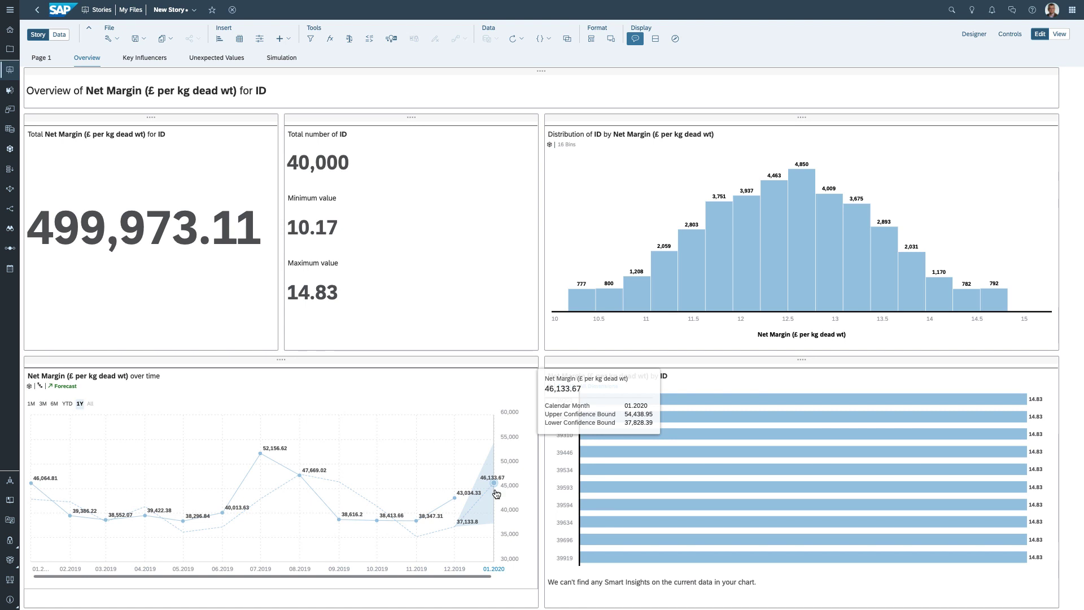
pyautogui.click(149, 59)
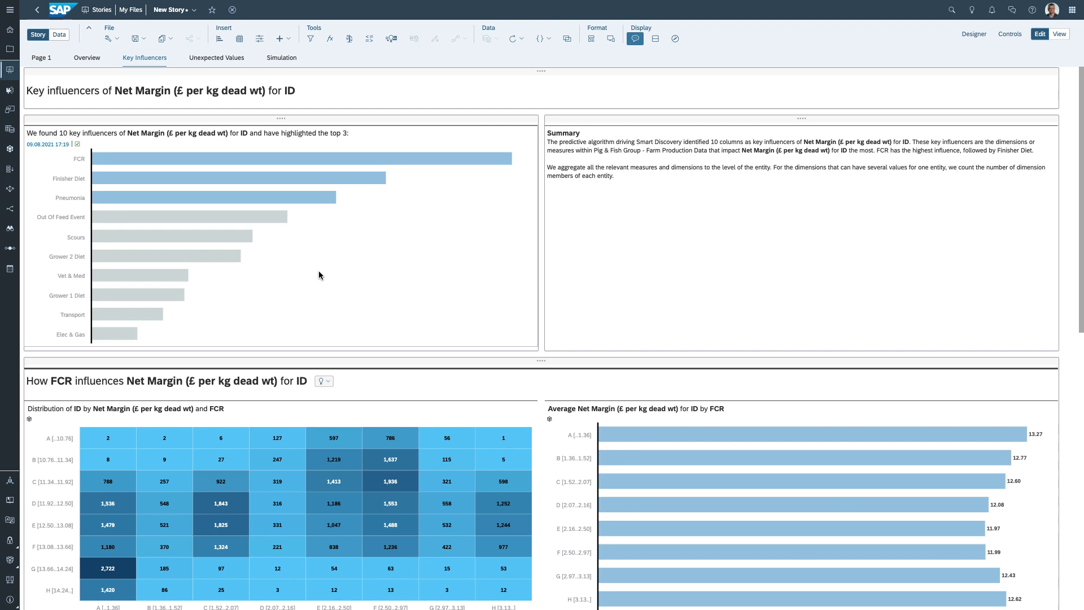
# - Examine the explanations of the FCR, Finisher Diet and Pneumonia influencers and the charts of how FCR and Finisher Diet influence net margin
pyautogui.click(417, 159)
pyautogui.click(363, 185)
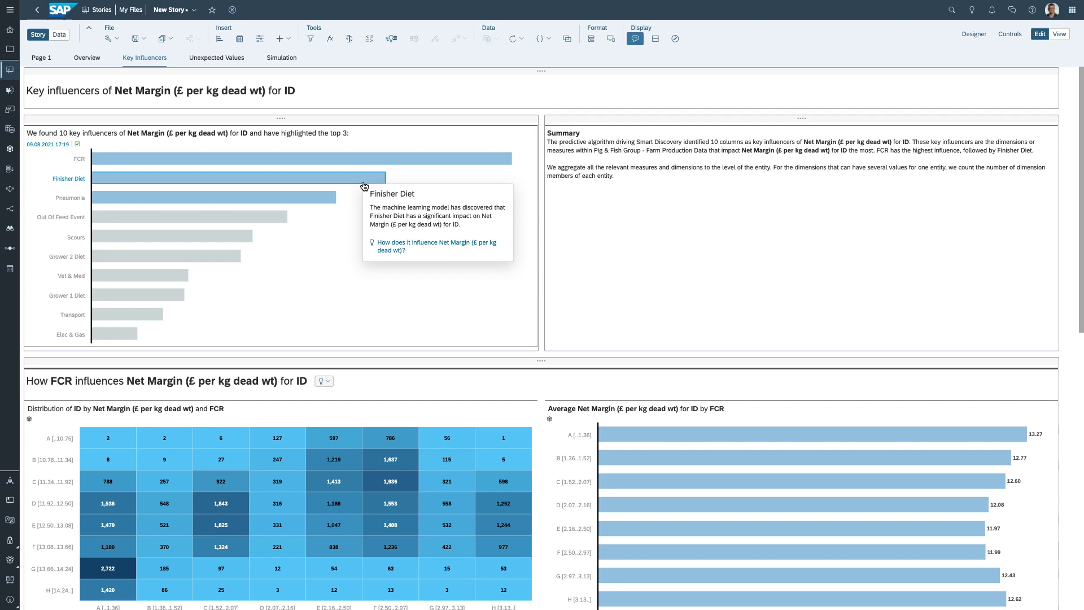
pyautogui.click(315, 199)
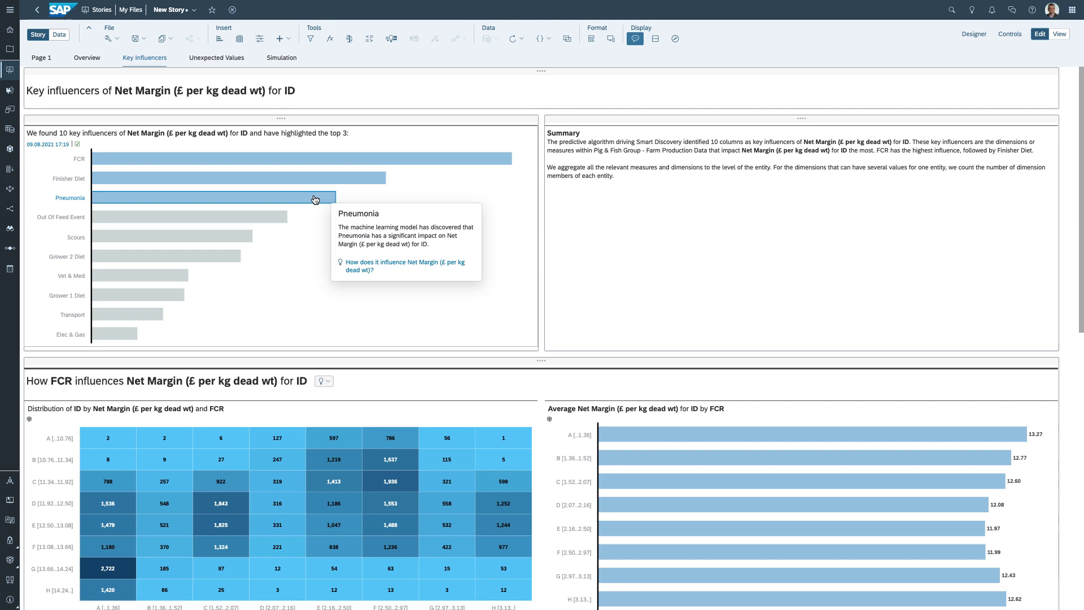
pyautogui.click(322, 176)
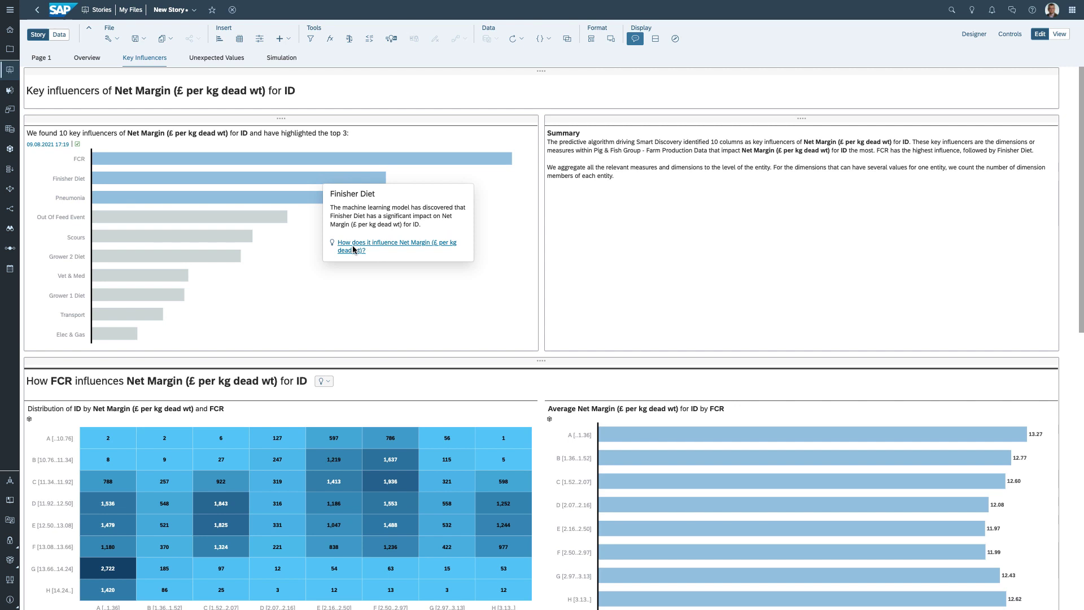
pyautogui.scroll(-3, 356, 250)
pyautogui.scroll(-3, 354, 250)
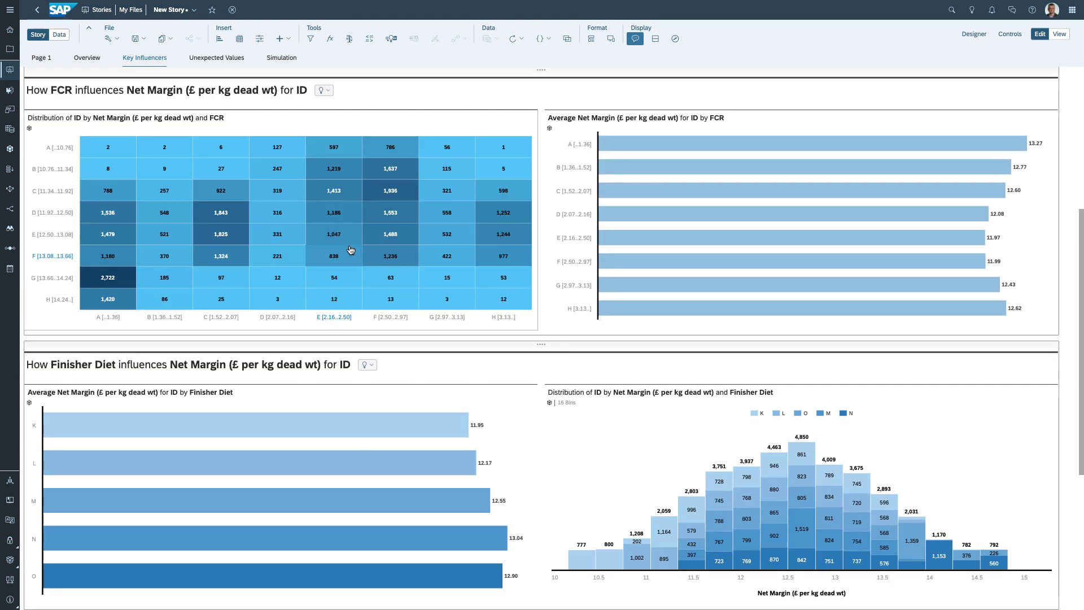
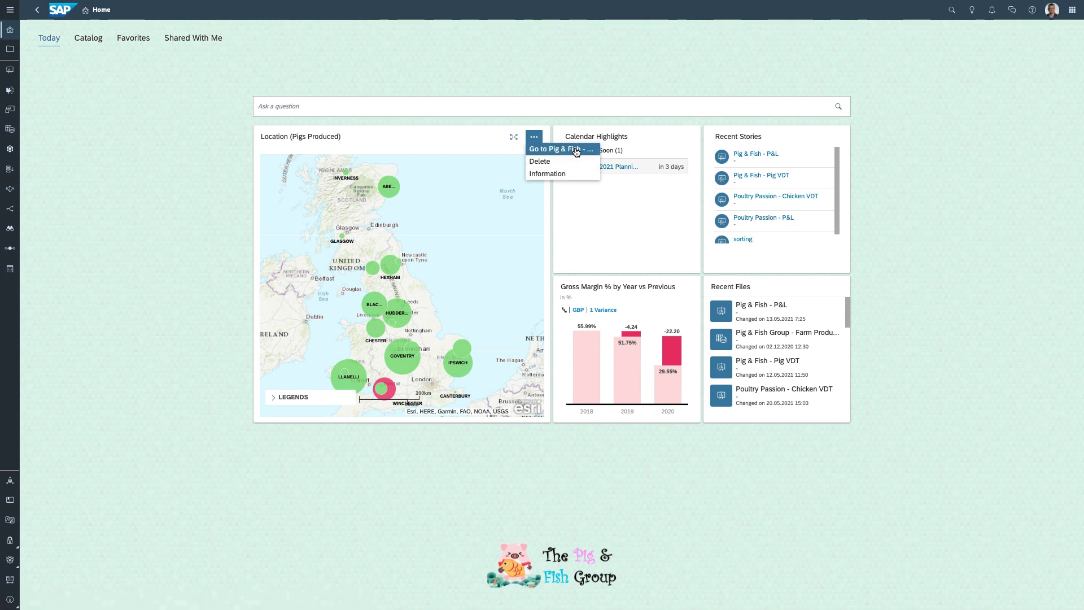
# - Open the Pig & Fish - Pig VDT story with its preset variables and limit the dashboard to Outdoors farms in 2019 and 2020
pyautogui.click(576, 150)
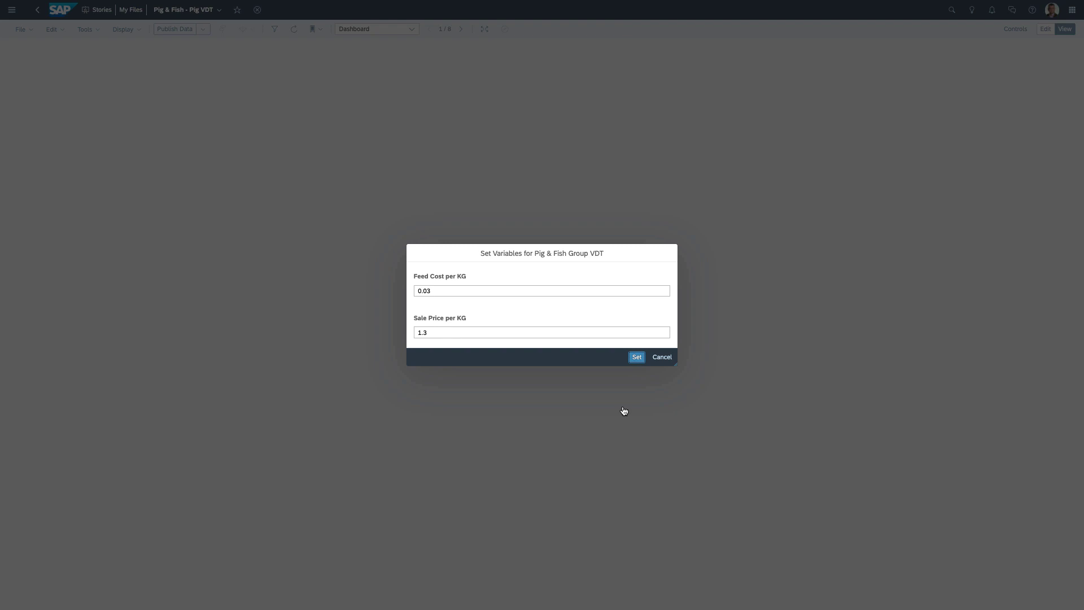
pyautogui.click(636, 356)
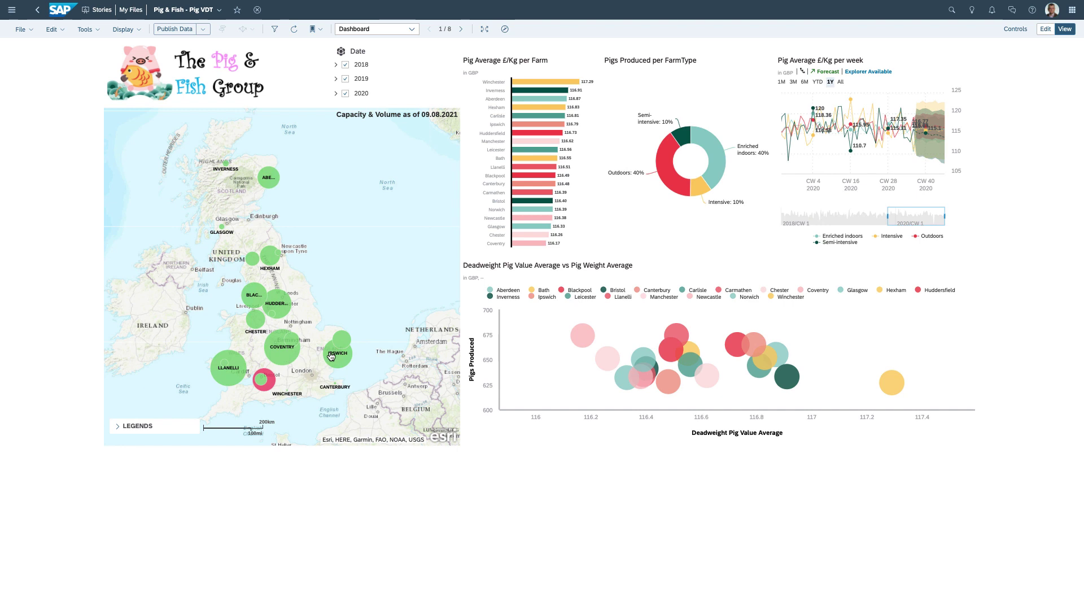
pyautogui.click(345, 65)
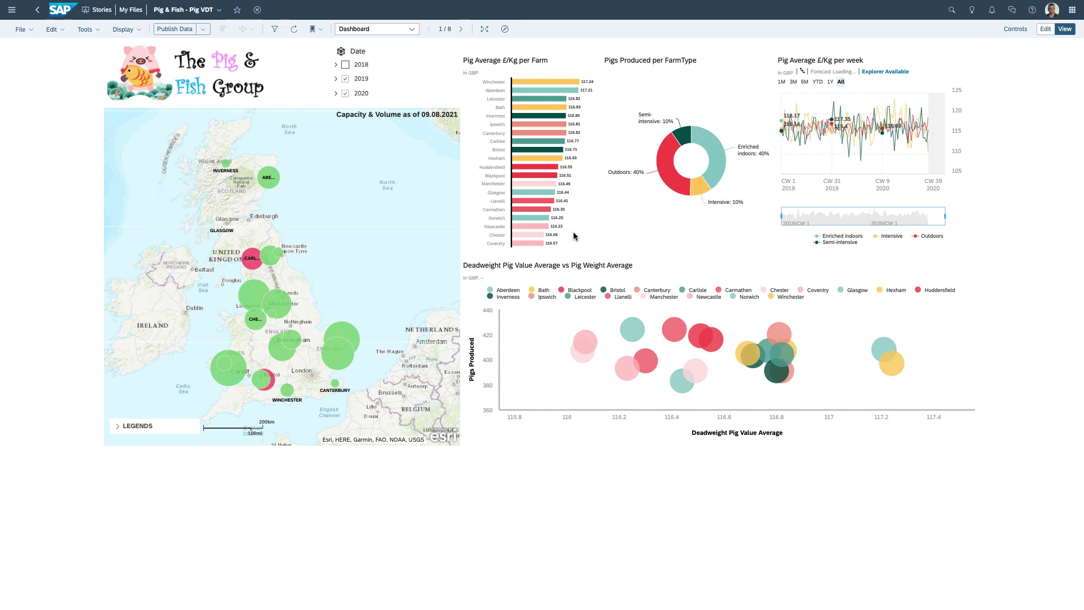
pyautogui.click(668, 167)
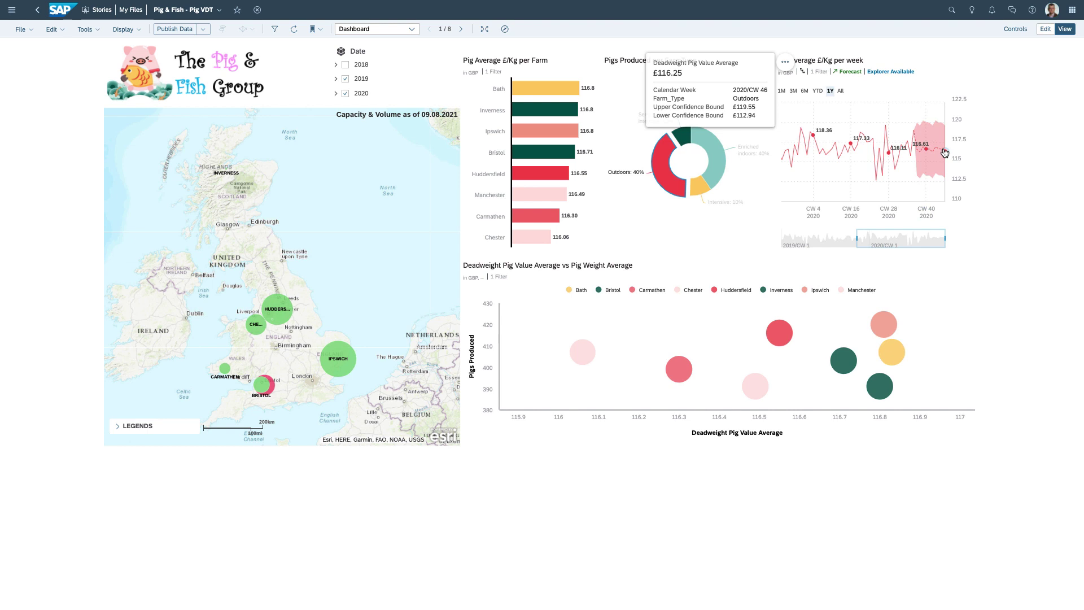
# - Open the Farm Details page and check the capacity and mortality rate of Group 2 in Iron River Farm's Barn 1
pyautogui.click(410, 30)
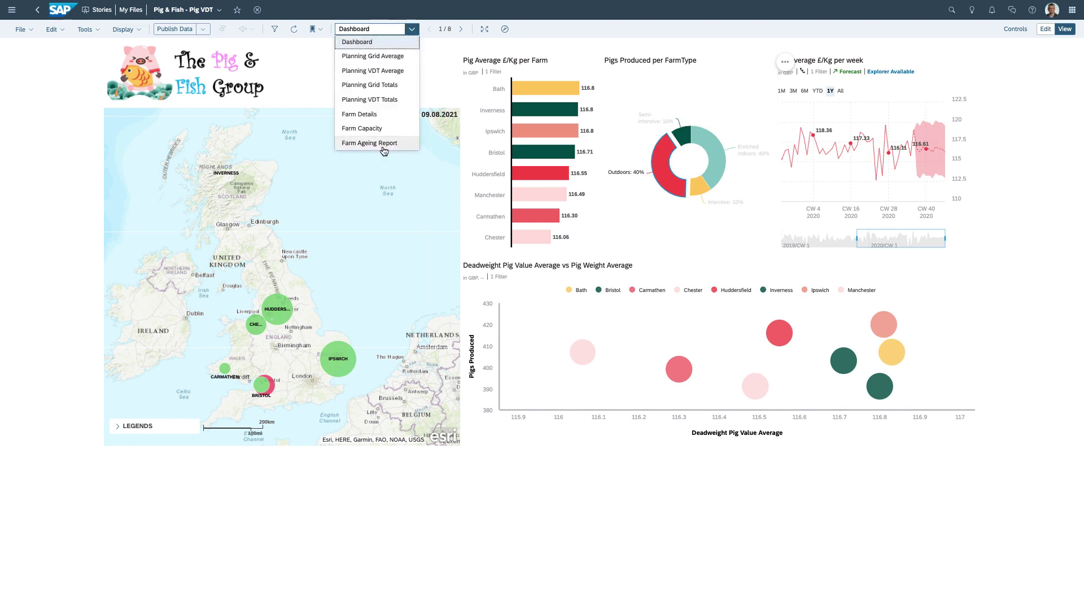
pyautogui.click(389, 116)
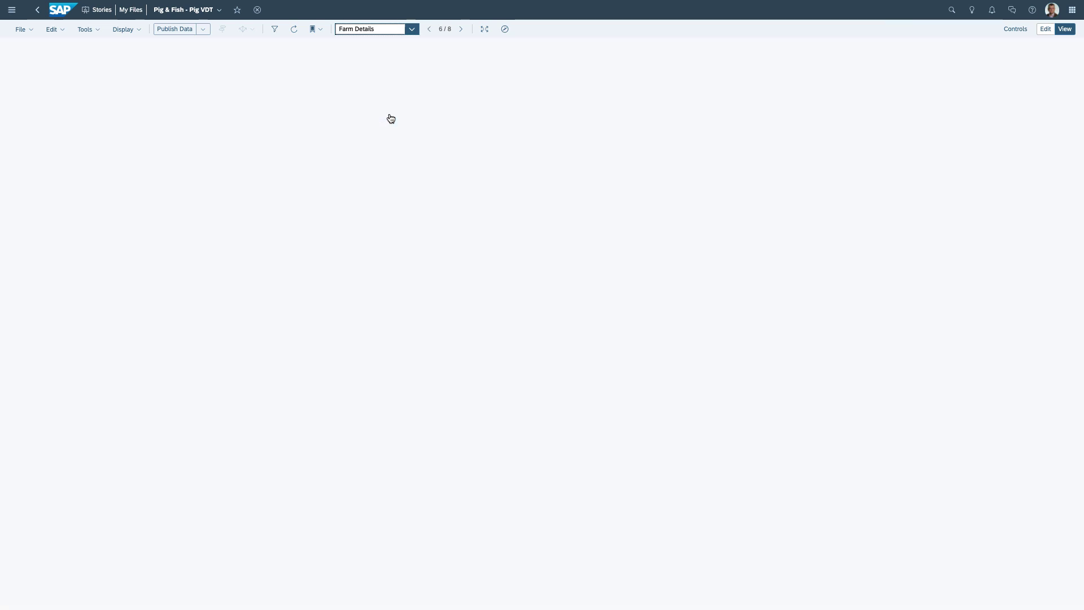
pyautogui.moveTo(198, 185)
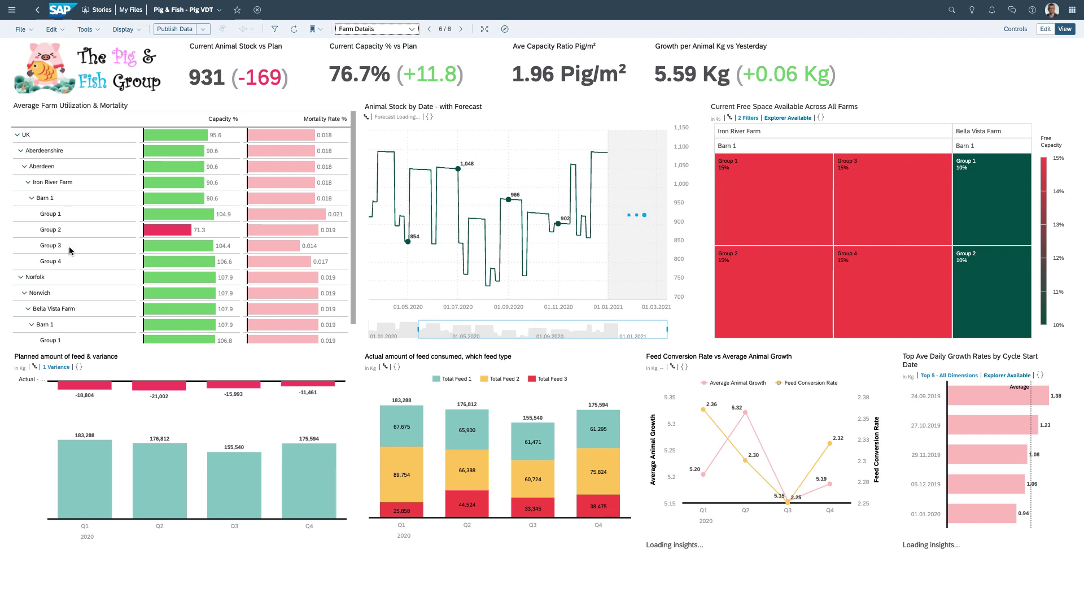
pyautogui.moveTo(211, 236)
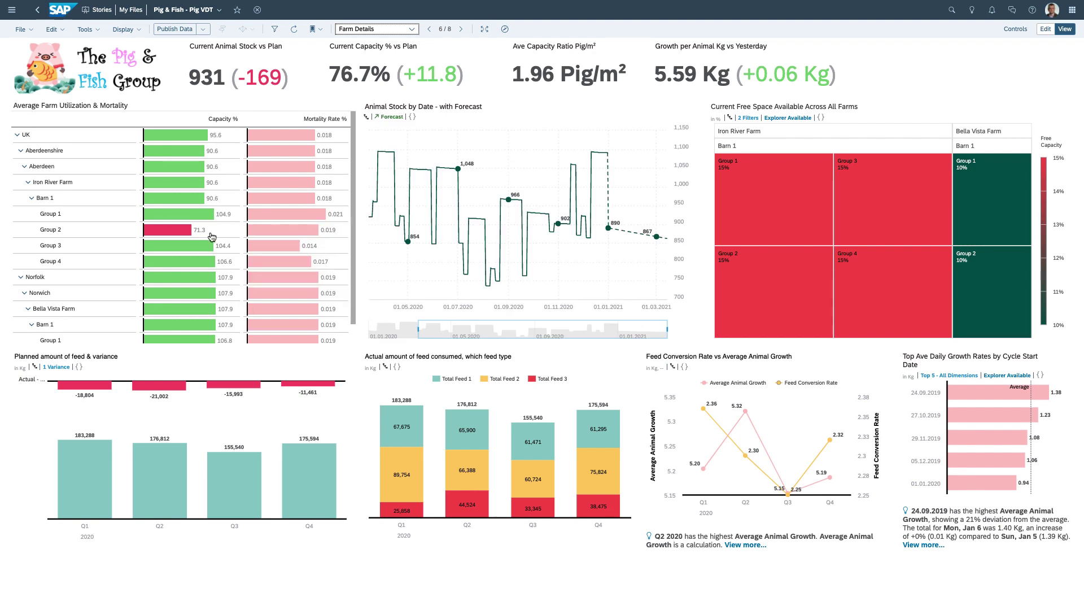
# - Jump from Iron River Farm's Group 1 free-space tile to Farm Capacity and show the daily capacity of Barn 1's Group 2
pyautogui.click(764, 193)
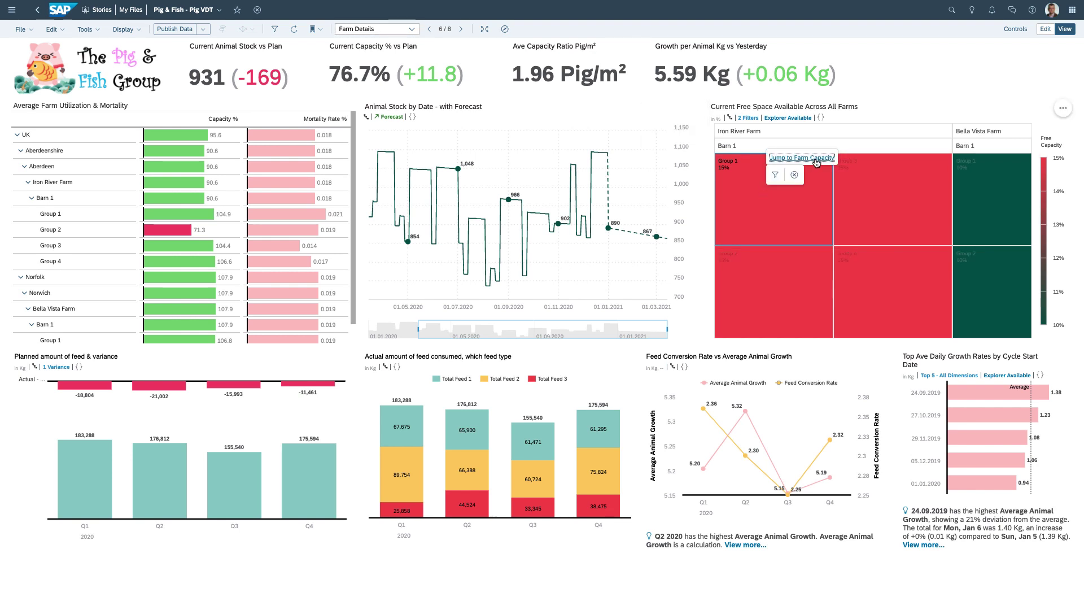
pyautogui.click(816, 161)
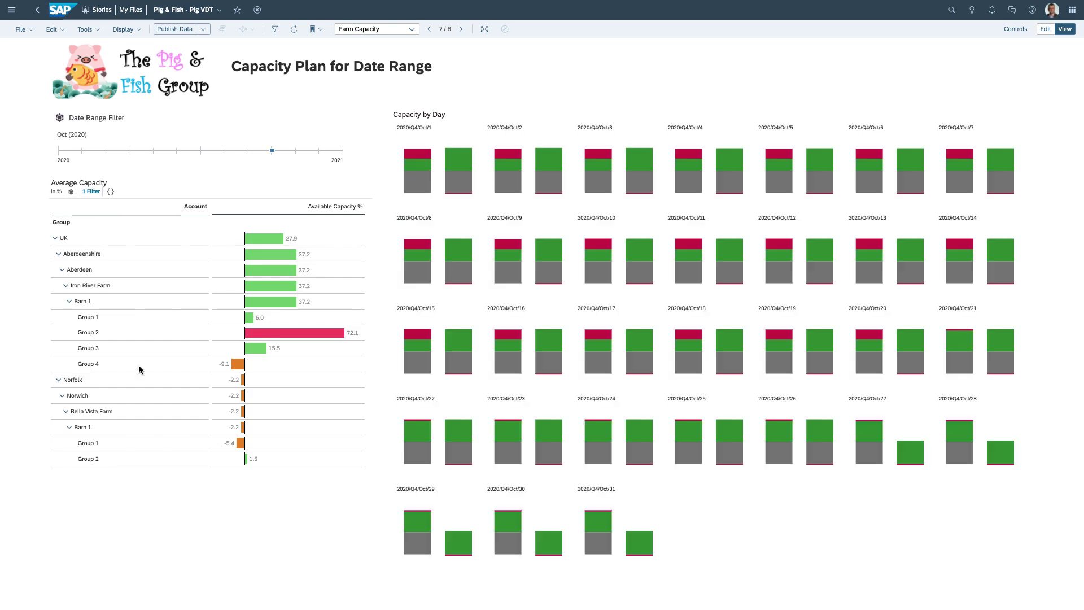
pyautogui.click(130, 334)
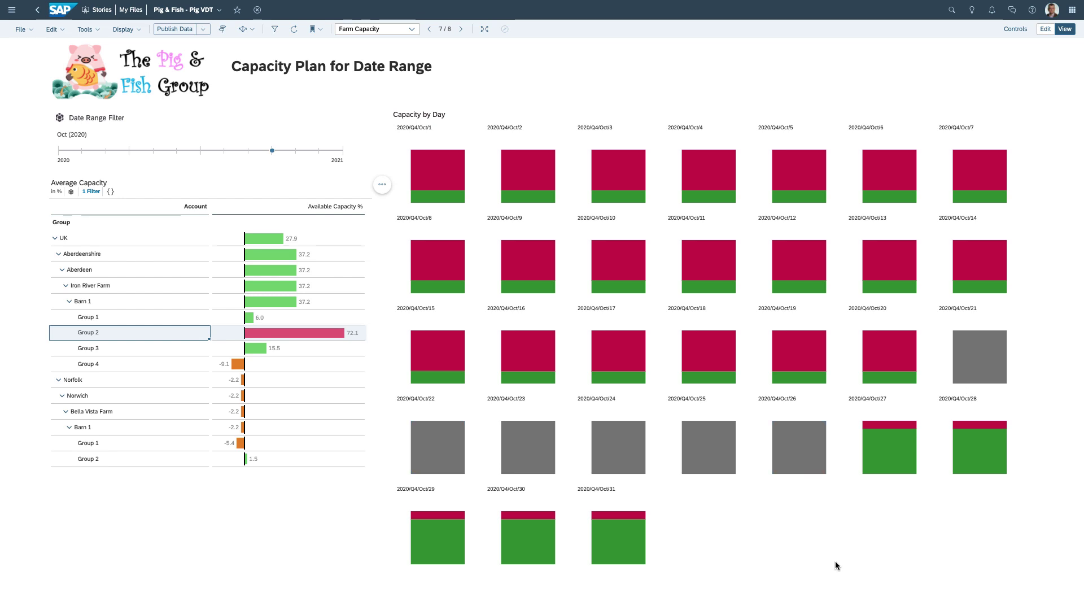
pyautogui.moveTo(983, 454)
# - On the Planning Grid Average page, increase the 2021 Plan value of Pneumonia Cost by 10%
pyautogui.click(410, 30)
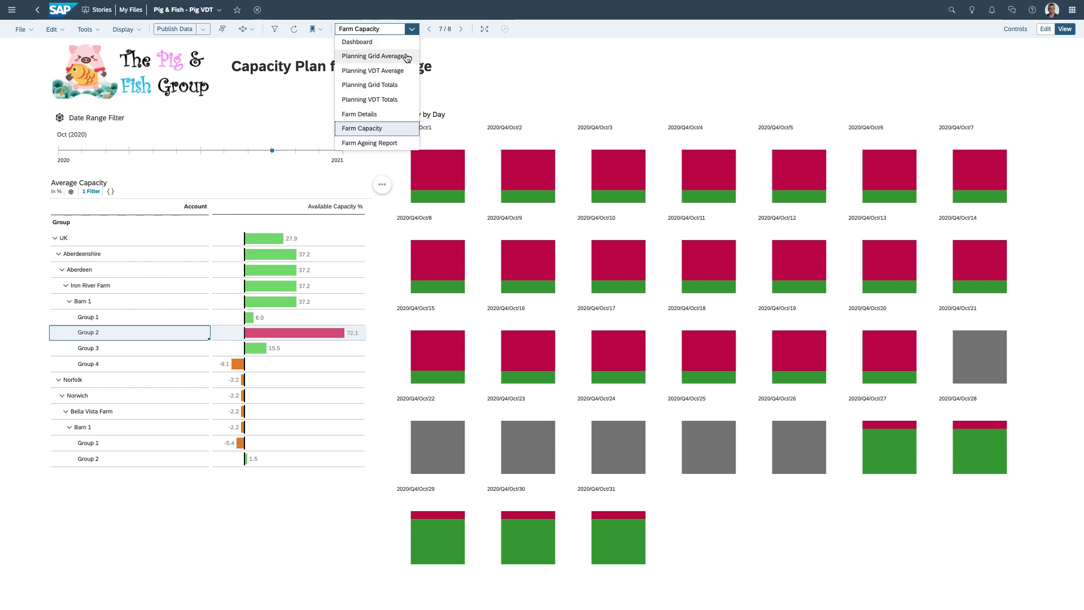
pyautogui.click(372, 56)
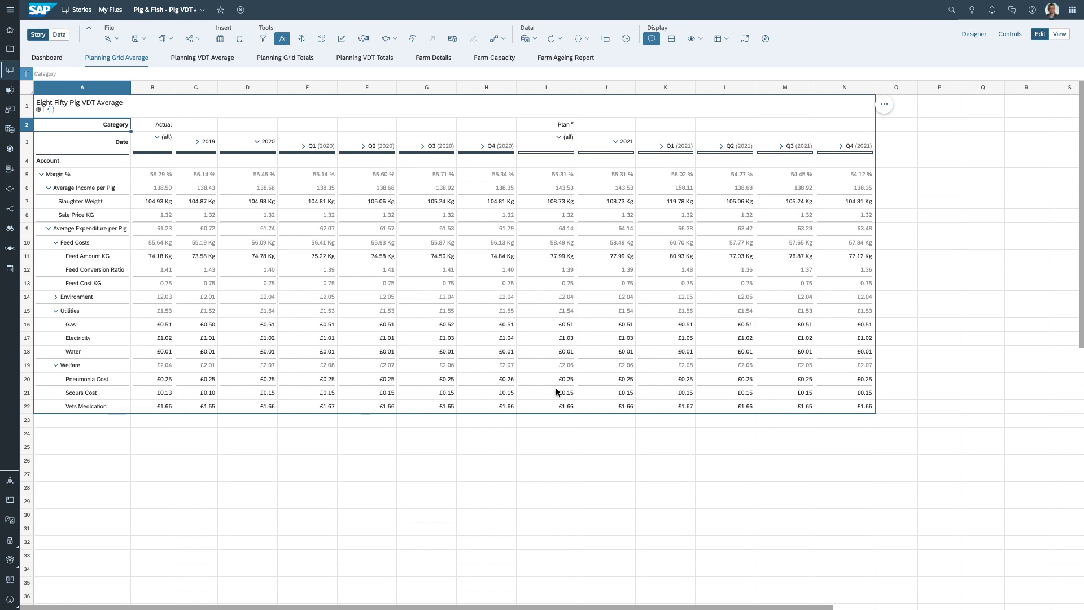
pyautogui.click(624, 383)
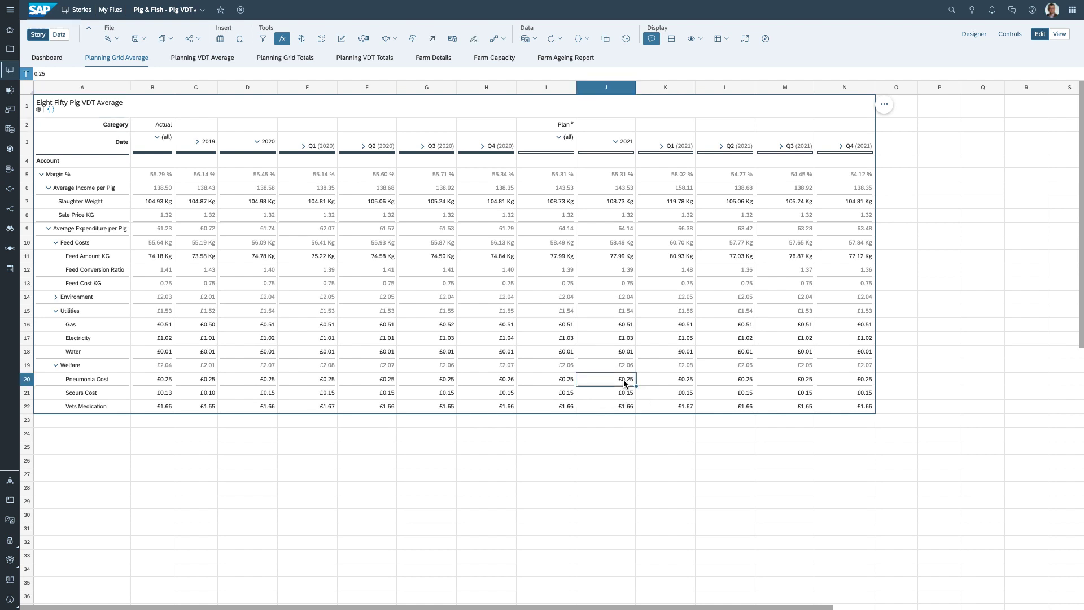
pyautogui.write('+10%')
pyautogui.press('Return')
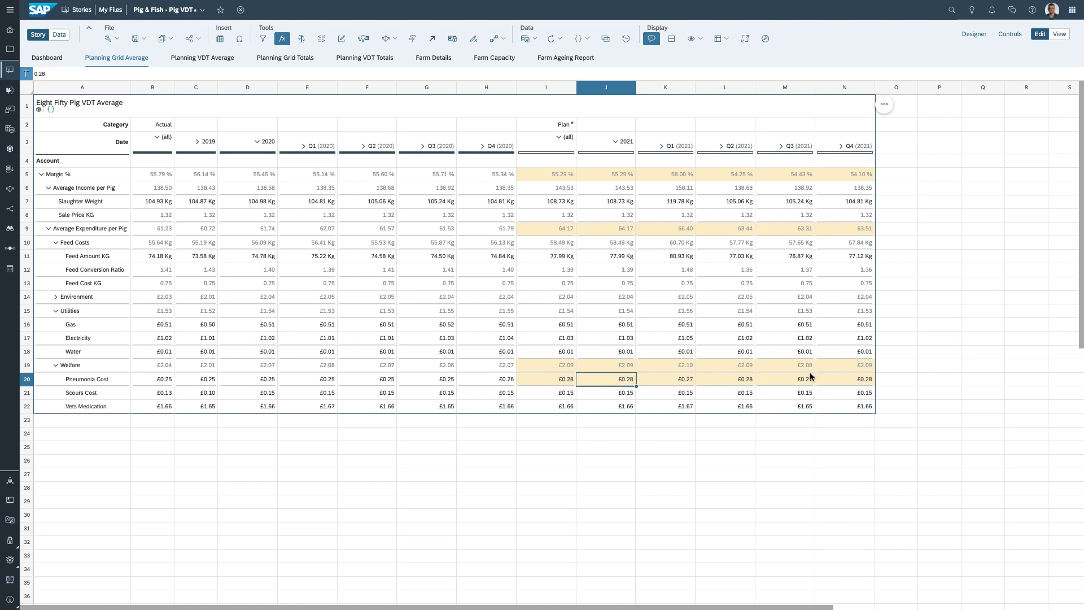
# - Create a monthly Automatic Forecast for the 2021 Plan Electricity cost from 2021.01 to 2021.04, based on Actual data from 2019.01
pyautogui.click(621, 339)
pyautogui.hscroll(3, 610, 316)
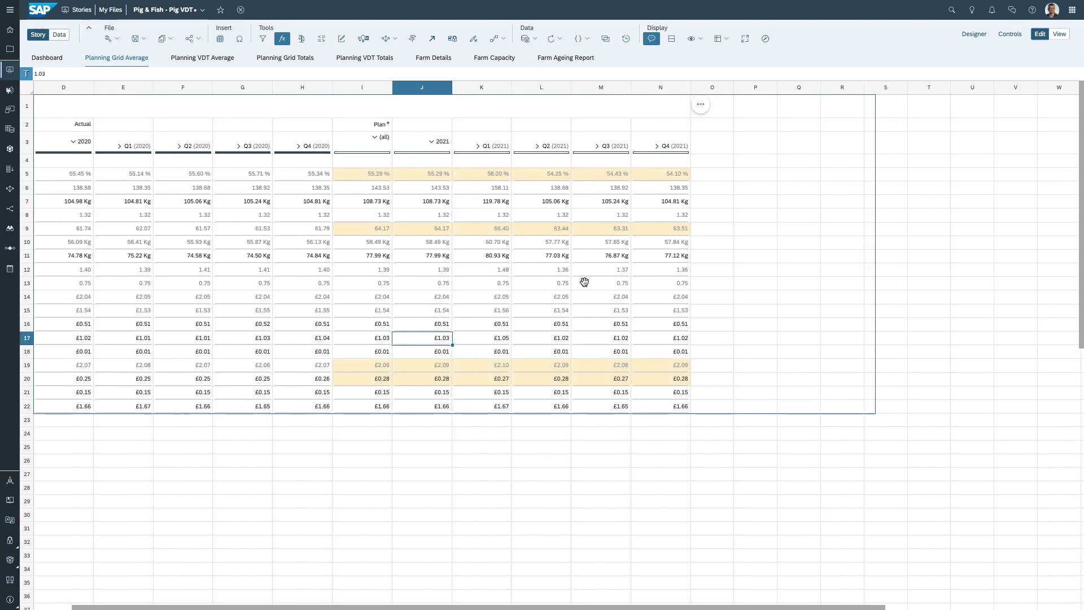
pyautogui.click(433, 39)
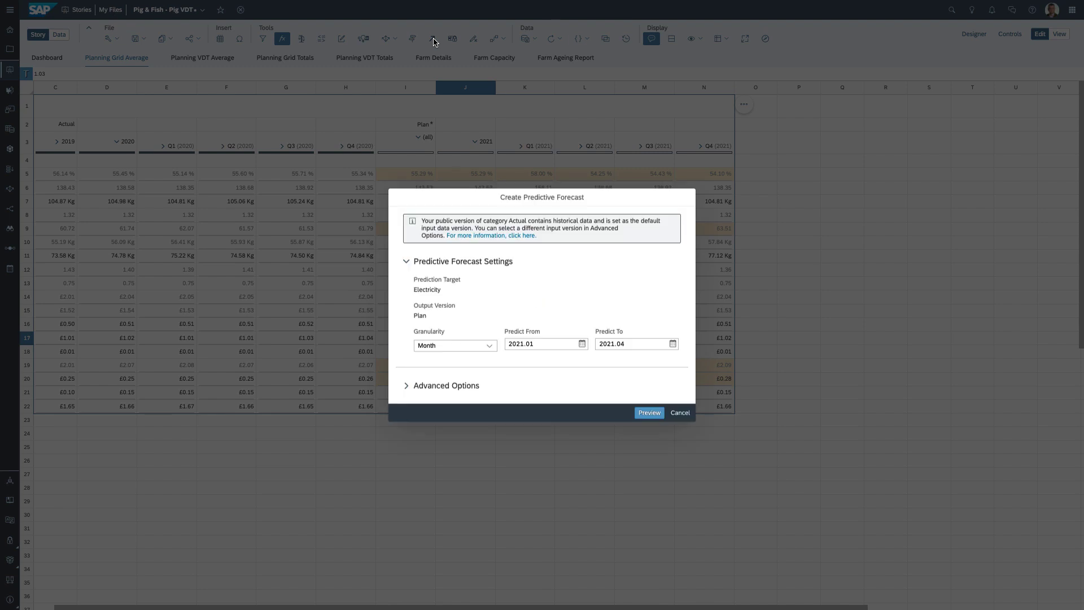
pyautogui.click(406, 387)
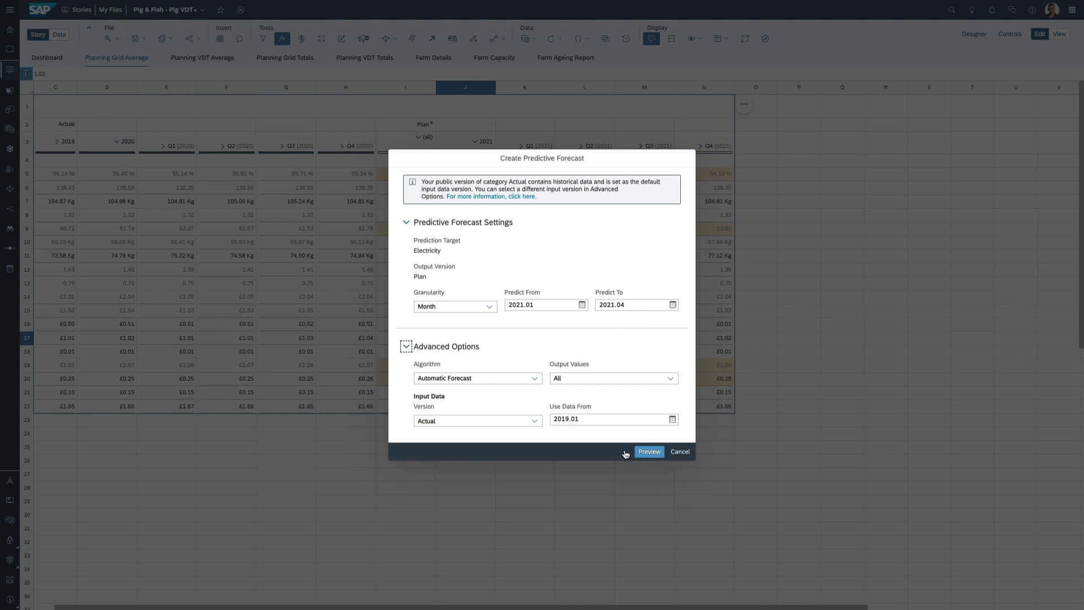
pyautogui.click(649, 453)
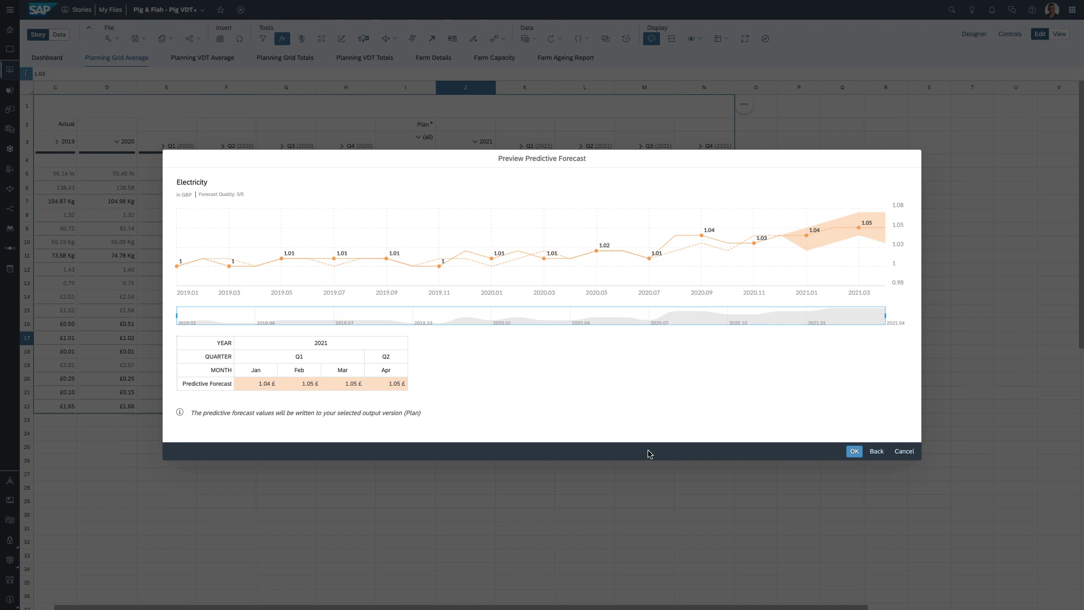
pyautogui.click(854, 451)
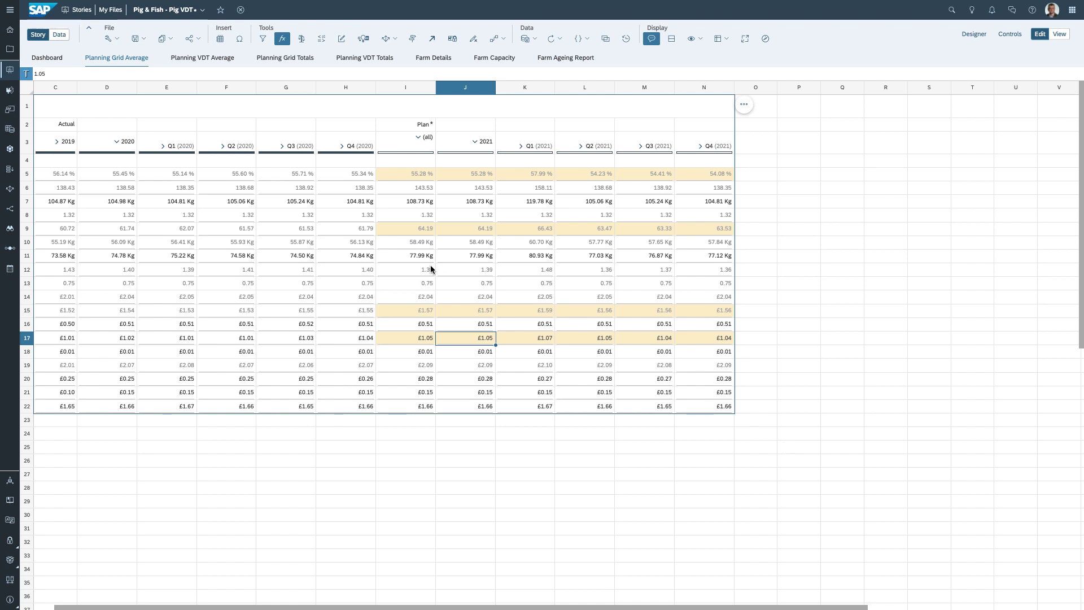
pyautogui.hscroll(-5, 431, 269)
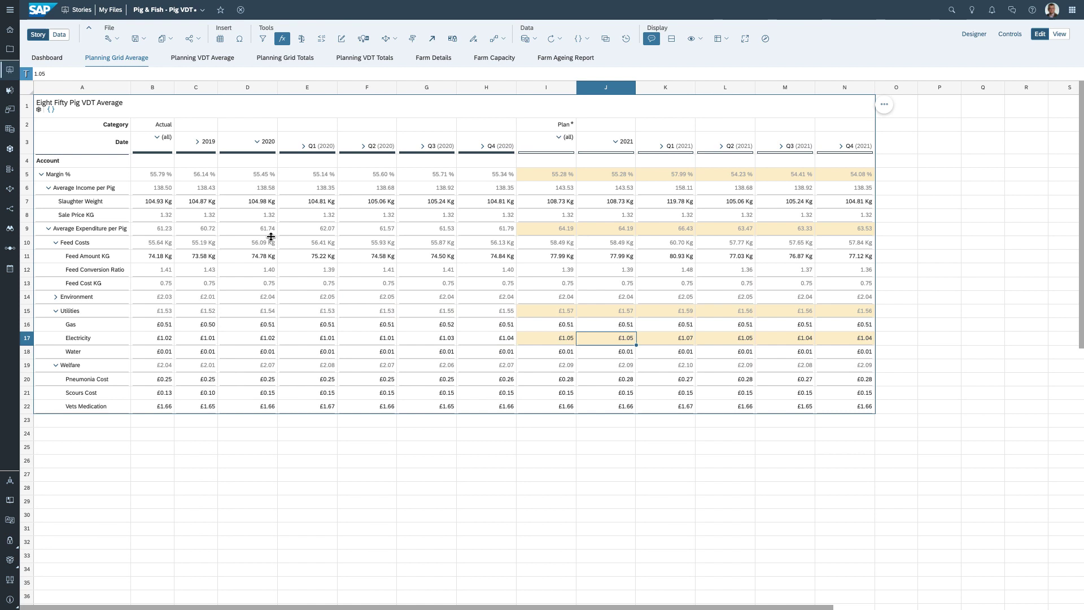
# - Open the Planning VDT Average page and examine the value driver tree from Margin % through to Electricity, Slaughter Weight and Feed Amount KG
pyautogui.click(201, 59)
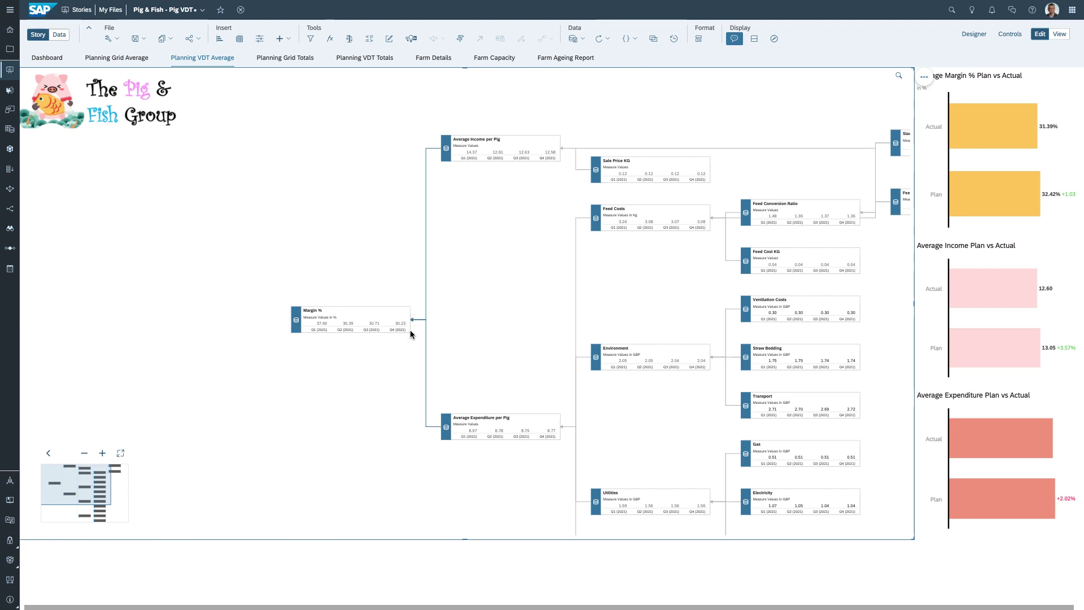
pyautogui.scroll(3, 520, 270)
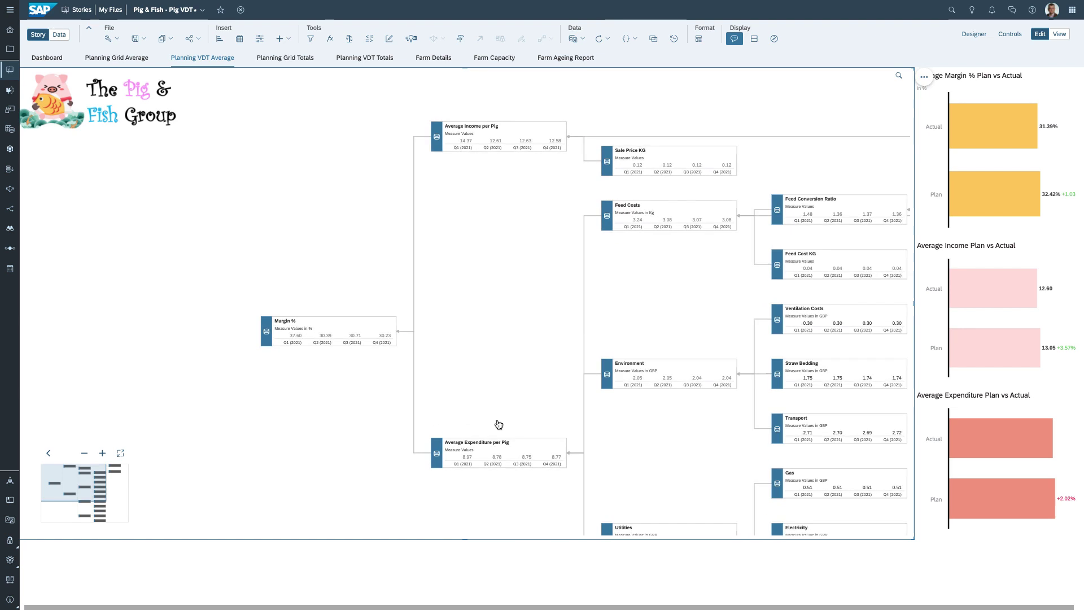
pyautogui.moveTo(520, 386); pyautogui.dragTo(360, 269)
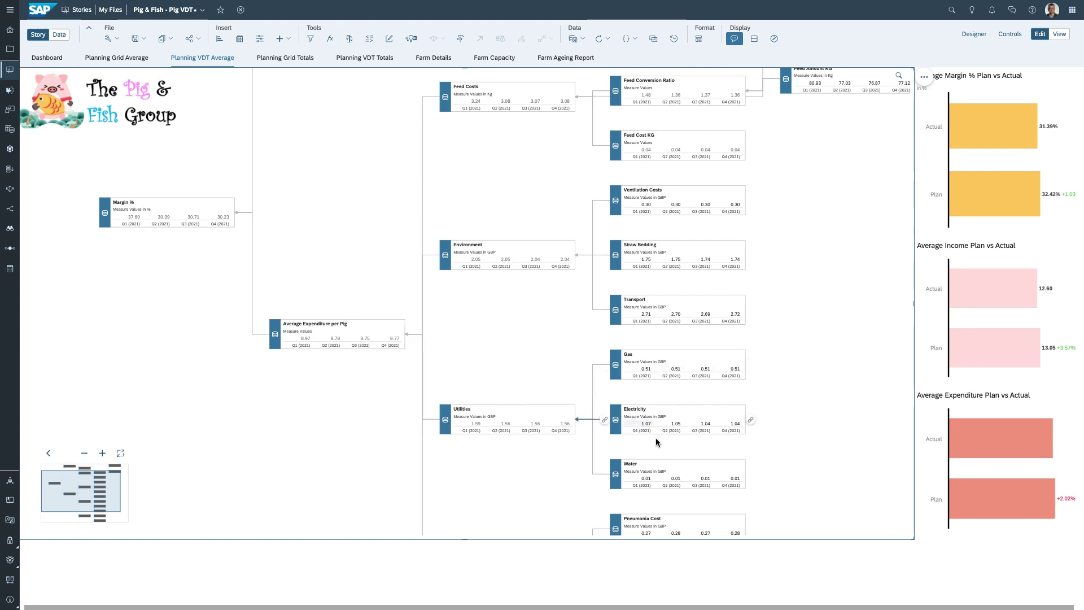
pyautogui.moveTo(527, 186); pyautogui.dragTo(491, 313)
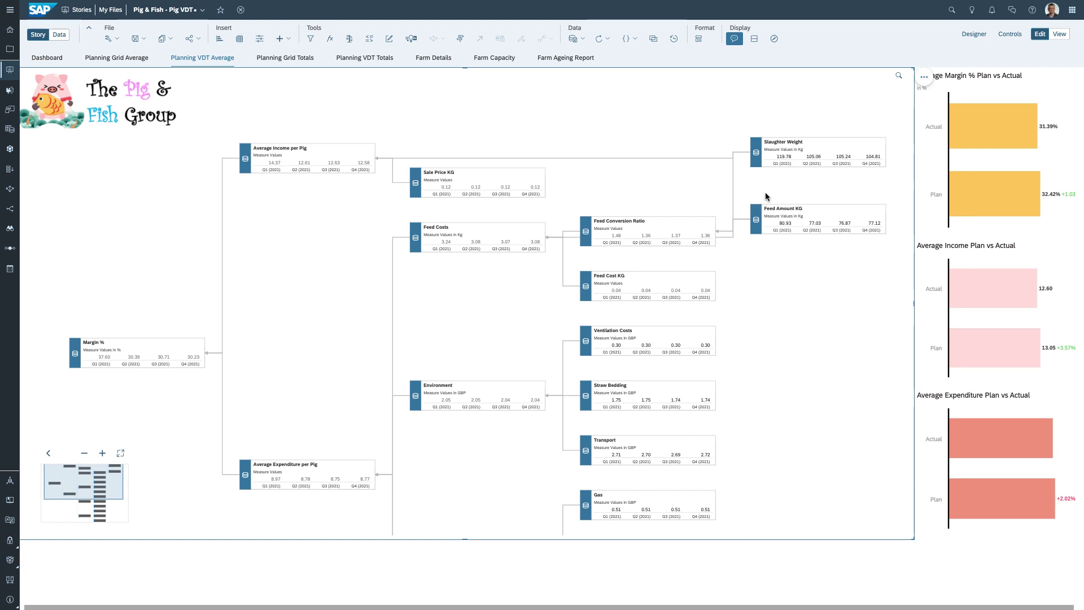
# - Raise the Q1 (2021) Feed Amount KG in the value driver tree to 89.02 kg
pyautogui.click(782, 225)
pyautogui.moveTo(784, 252); pyautogui.dragTo(797, 252)
pyautogui.click(786, 402)
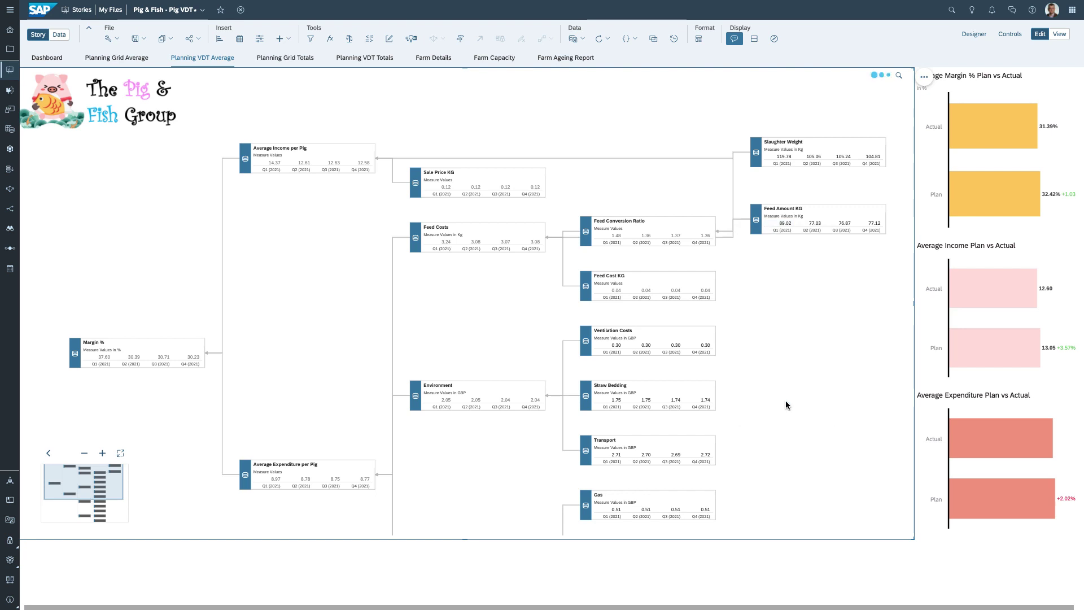